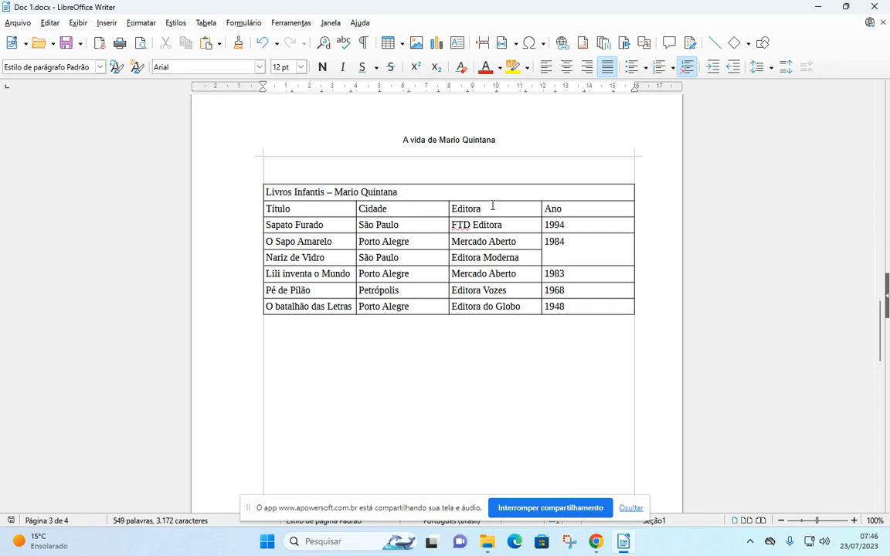
# Insert a column before the Editora column and undo the insertion
pyautogui.moveTo(453, 209); pyautogui.dragTo(498, 303)
pyautogui.click(497, 303)
pyautogui.moveTo(452, 210); pyautogui.dragTo(522, 306)
pyautogui.click(525, 308)
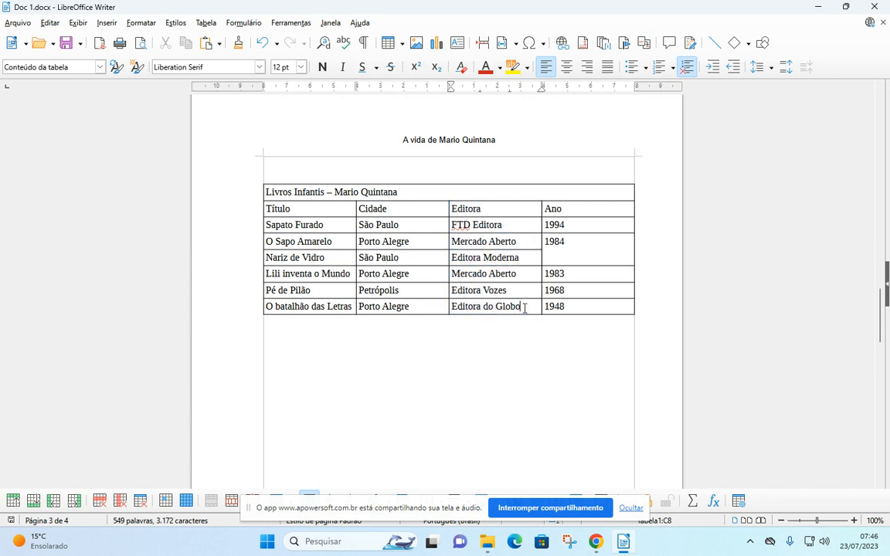
pyautogui.click(491, 178)
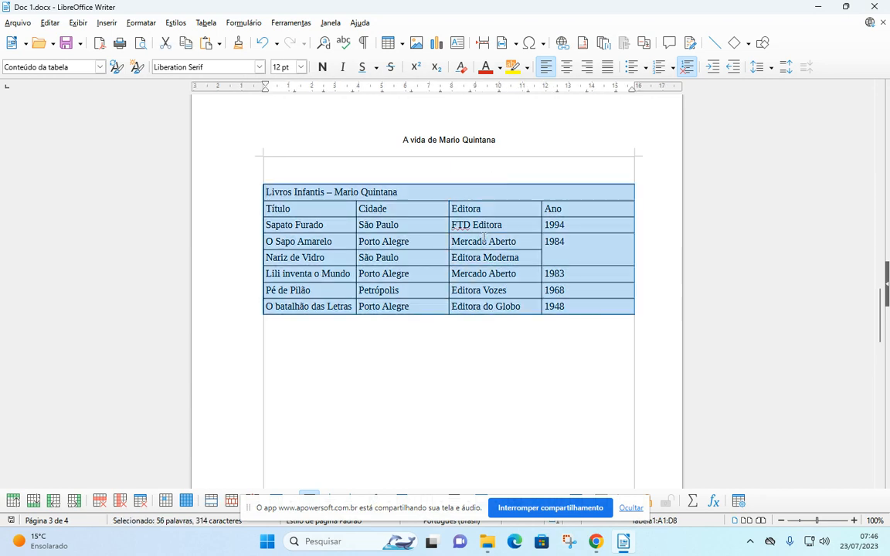
pyautogui.moveTo(484, 309); pyautogui.dragTo(480, 208)
pyautogui.rightClick(485, 209)
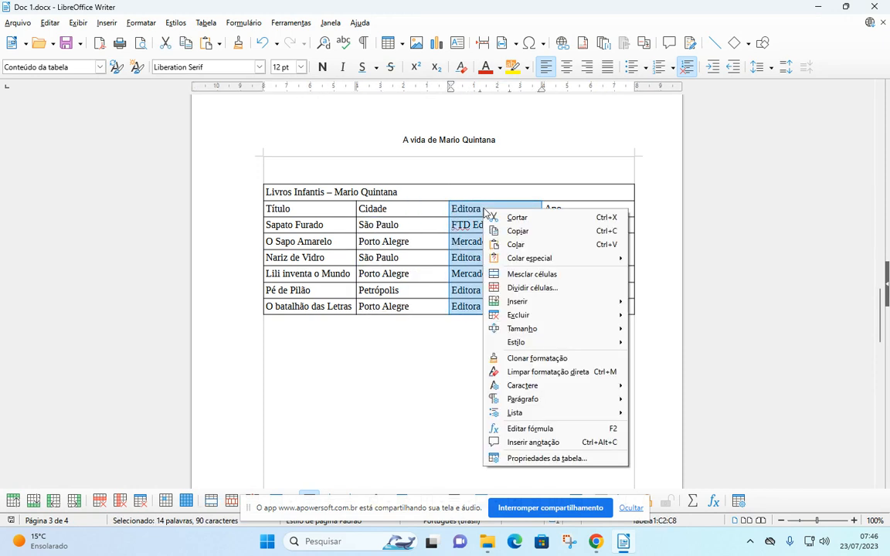
pyautogui.moveTo(532, 301)
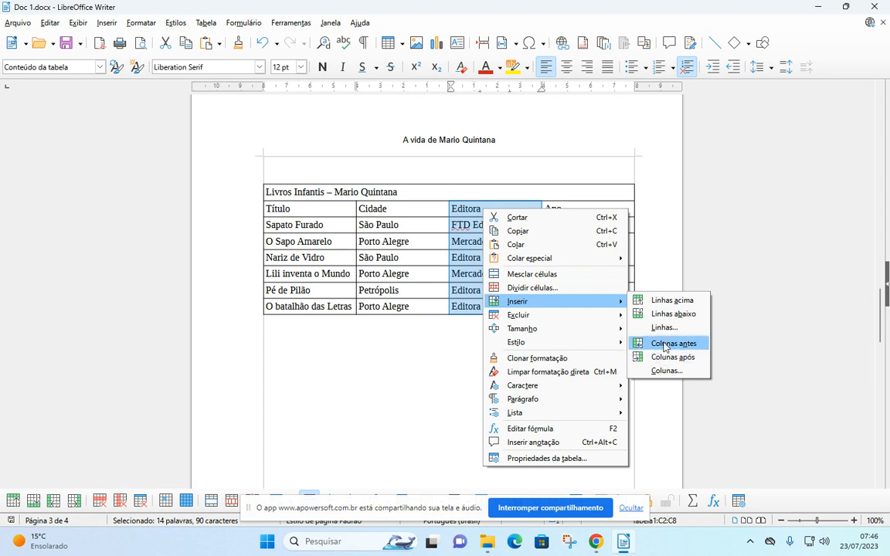
pyautogui.click(665, 350)
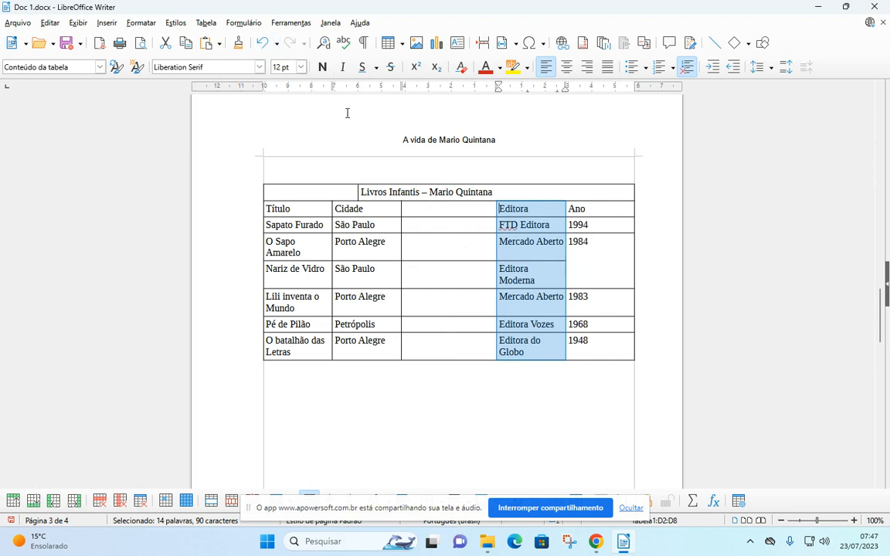
pyautogui.click(263, 47)
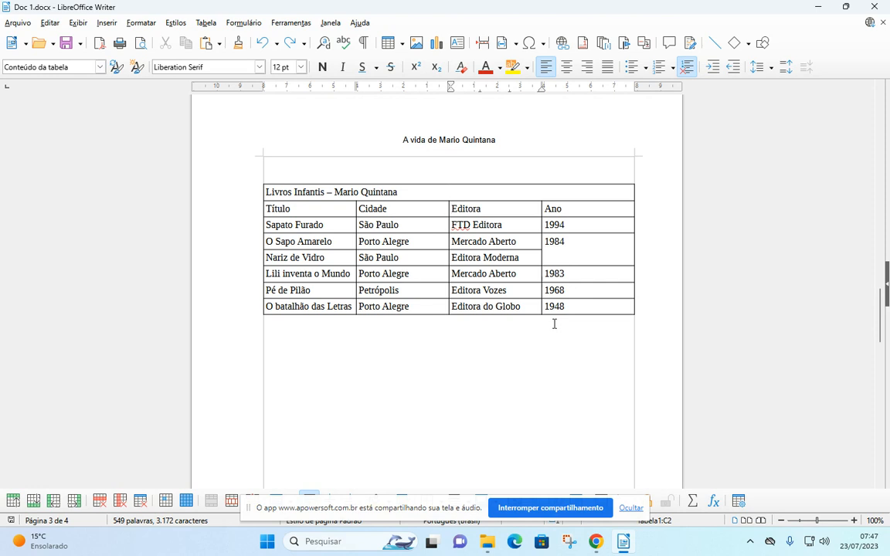
# Centre the text horizontally in all cells of the book table
pyautogui.click(450, 178)
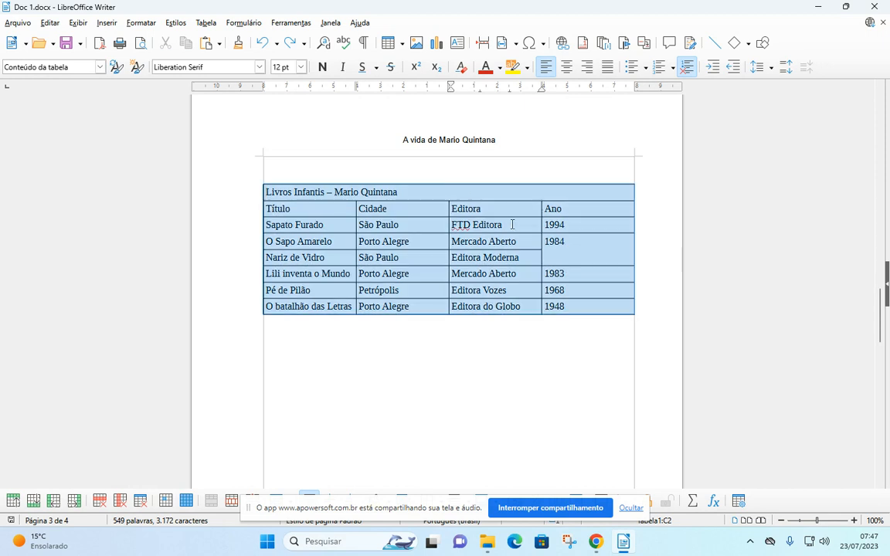
pyautogui.click(567, 71)
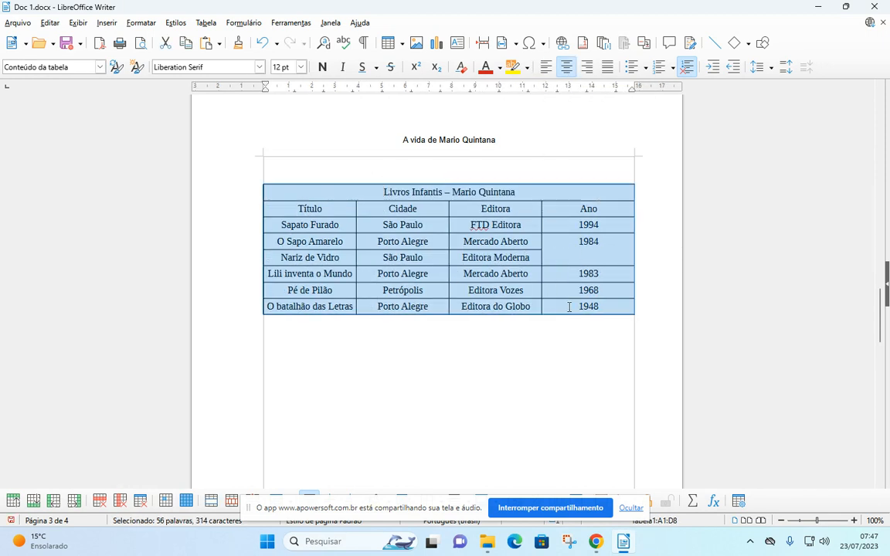
pyautogui.click(564, 306)
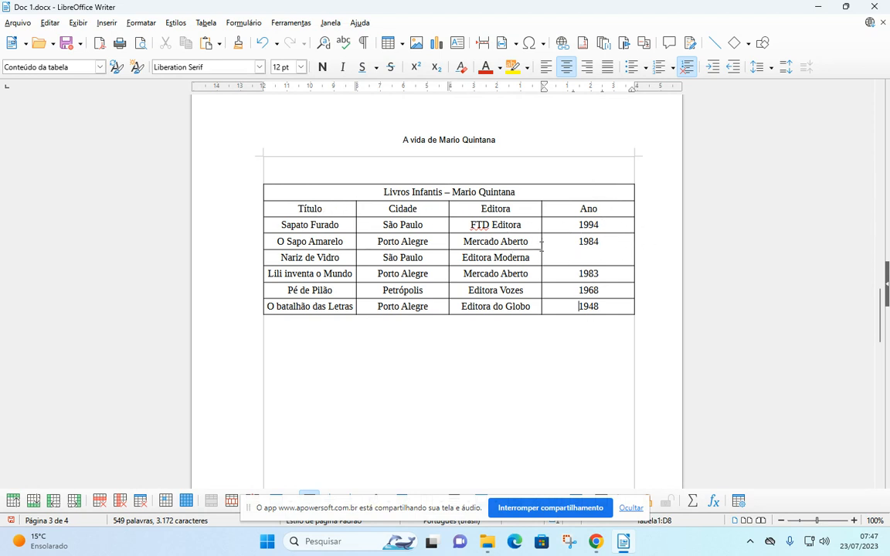
# Open the properties of the whole table and choose Centralizado as the vertical alignment of its text
pyautogui.moveTo(282, 207); pyautogui.dragTo(601, 306)
pyautogui.click(602, 306)
pyautogui.click(421, 179)
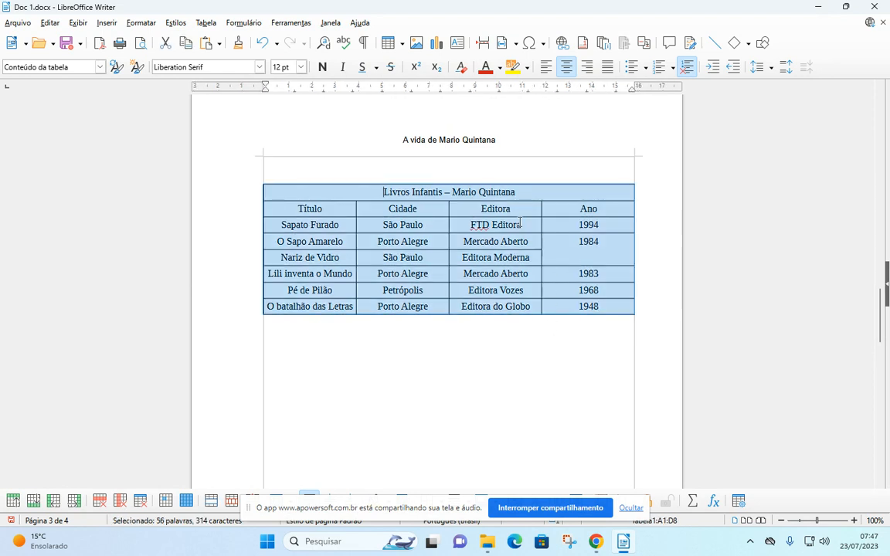
pyautogui.rightClick(424, 260)
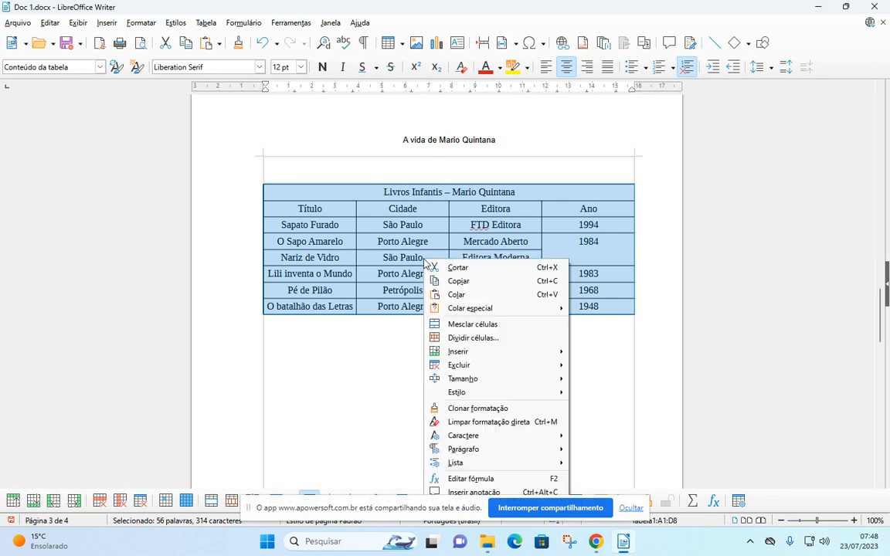
pyautogui.press('Escape')
pyautogui.rightClick(475, 194)
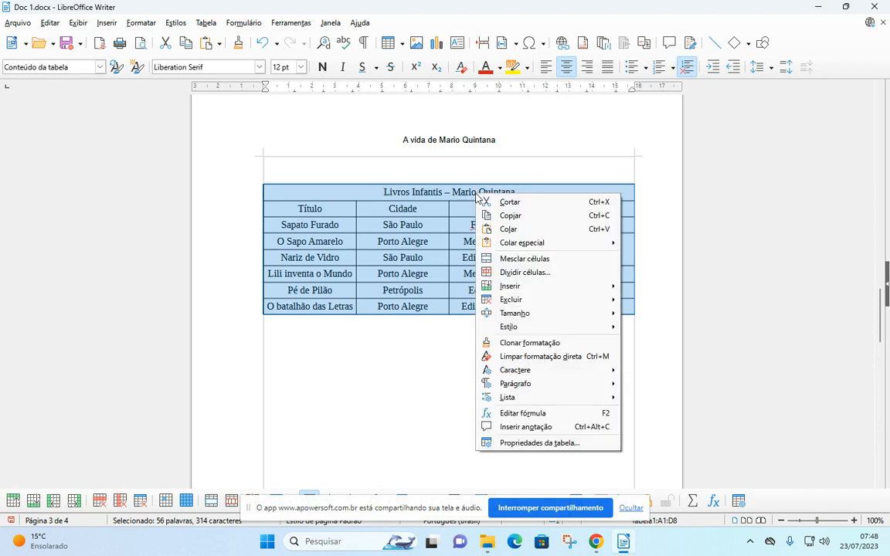
pyautogui.click(512, 443)
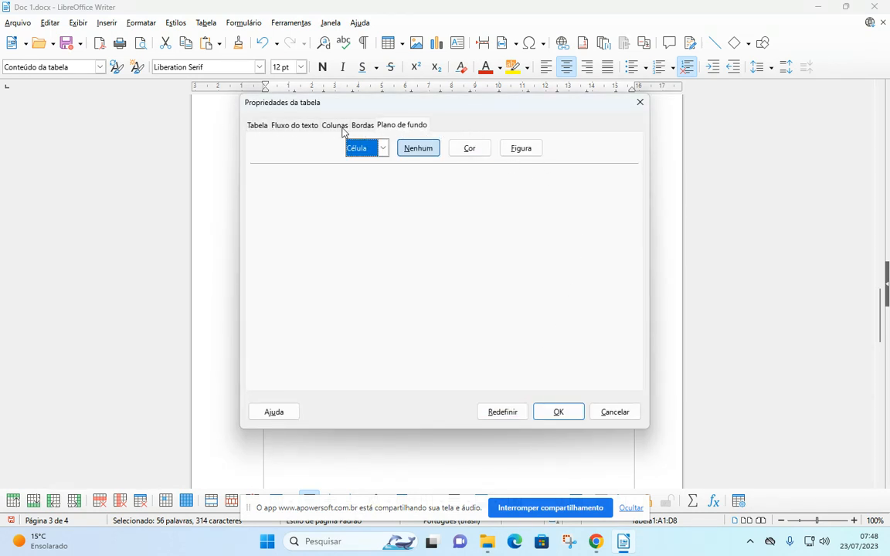
pyautogui.click(255, 128)
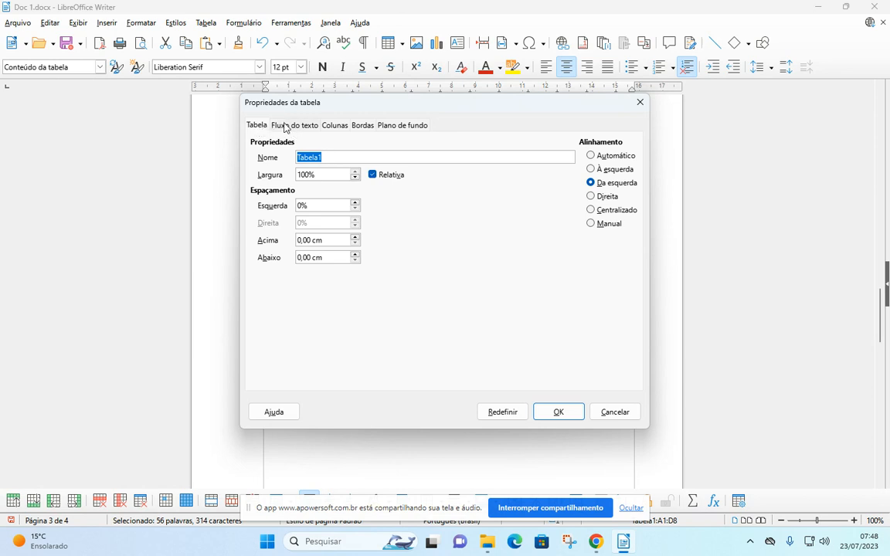
pyautogui.click(288, 126)
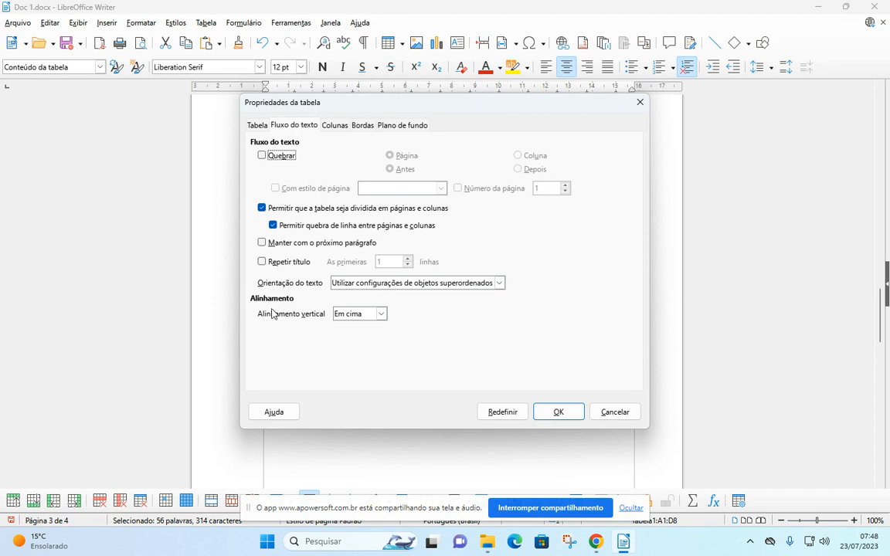
pyautogui.click(359, 314)
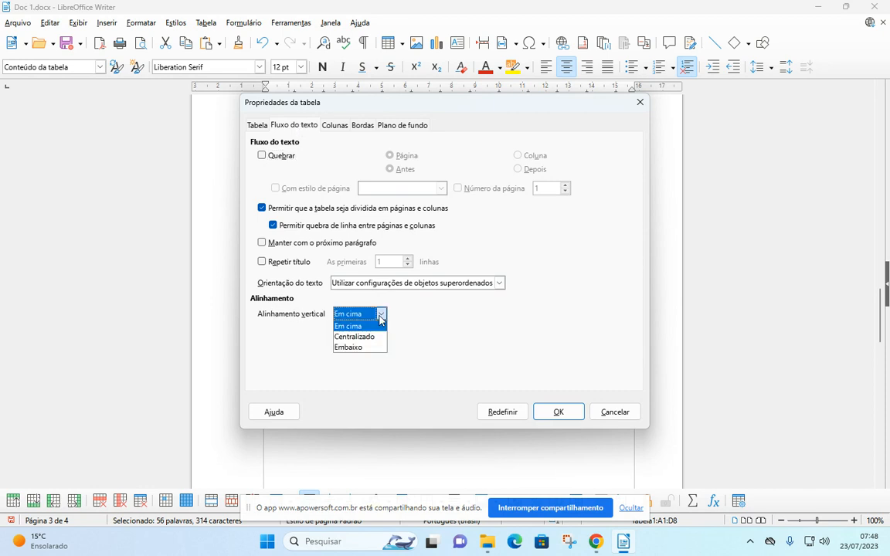
pyautogui.click(363, 341)
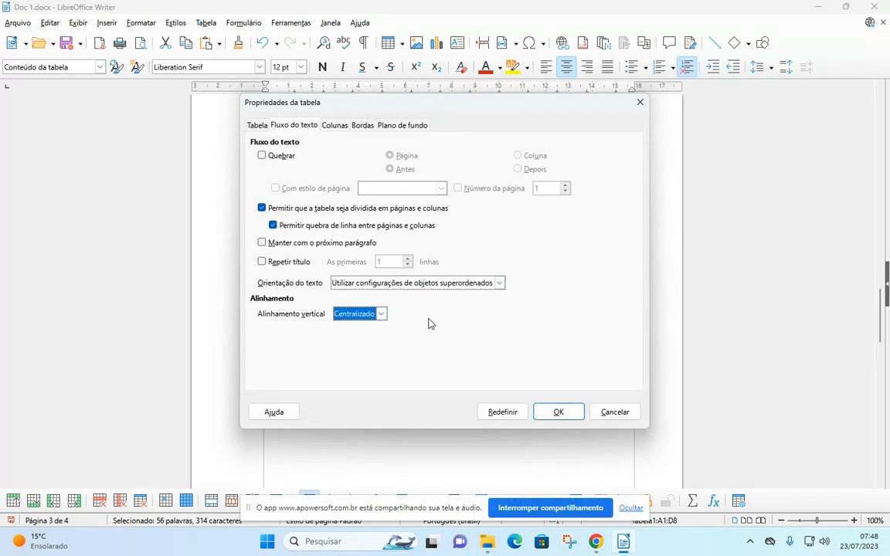
# Review the column, border, background and text flow settings of the table and apply the table properties
pyautogui.click(336, 128)
pyautogui.click(367, 126)
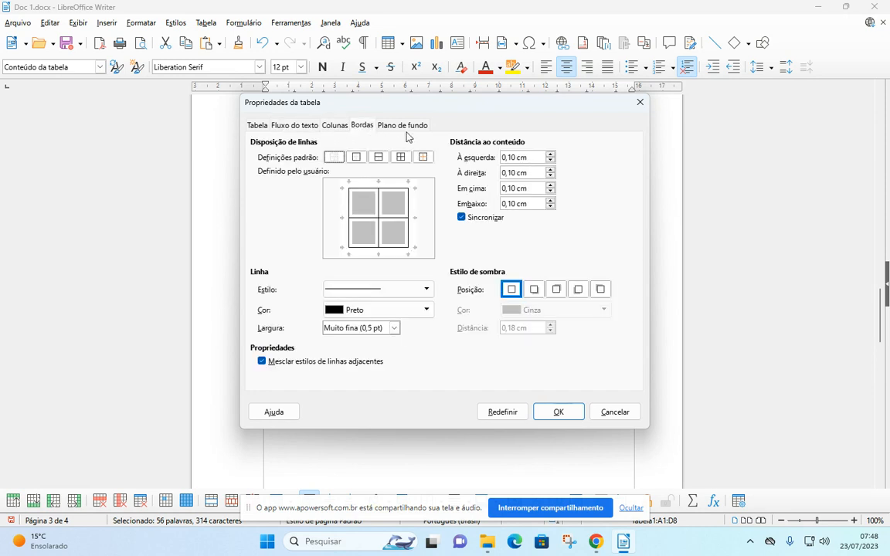
pyautogui.click(401, 129)
pyautogui.click(338, 128)
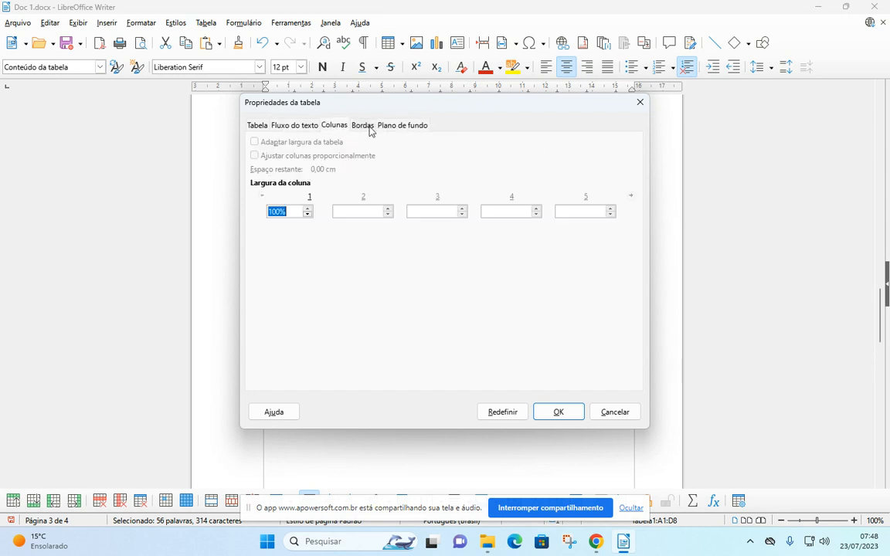
pyautogui.click(368, 130)
pyautogui.click(336, 128)
pyautogui.click(275, 122)
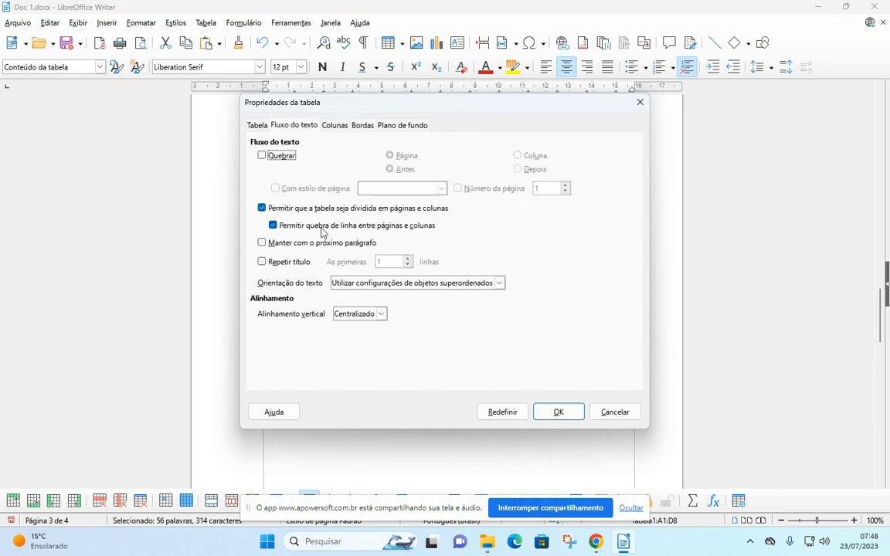
pyautogui.click(558, 411)
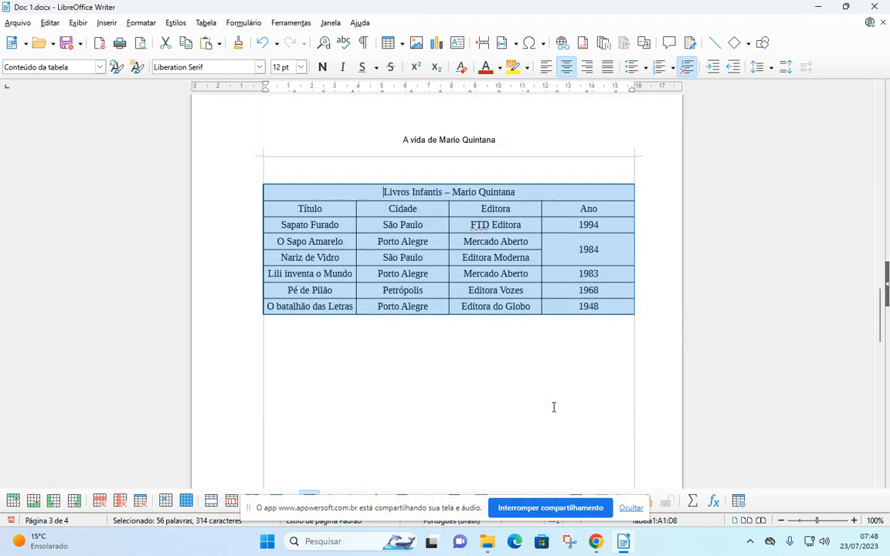
# Make the table's title row nearly twice as tall by moving its lower border down
pyautogui.click(577, 262)
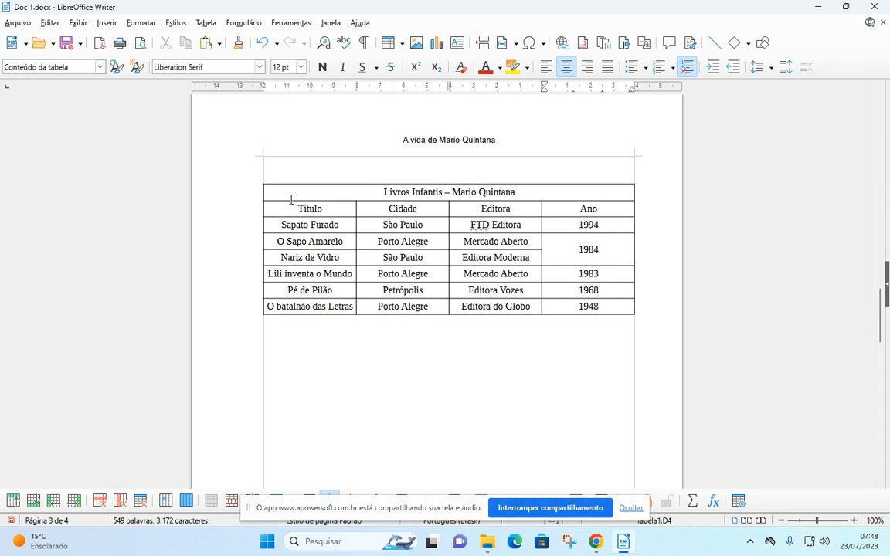
pyautogui.moveTo(293, 200); pyautogui.dragTo(294, 214)
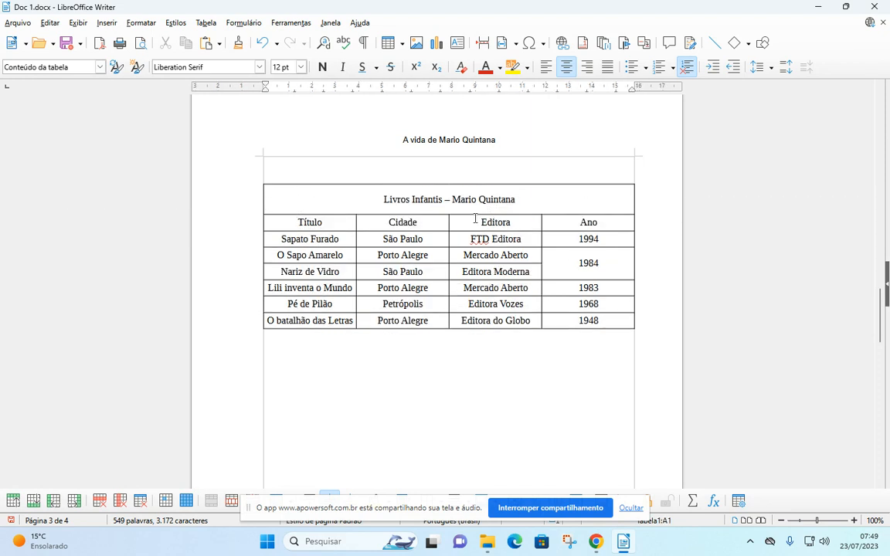
# Turn off Ajustar ao tamanho and raise the row height for all rows below the title row
pyautogui.moveTo(299, 225); pyautogui.dragTo(579, 321)
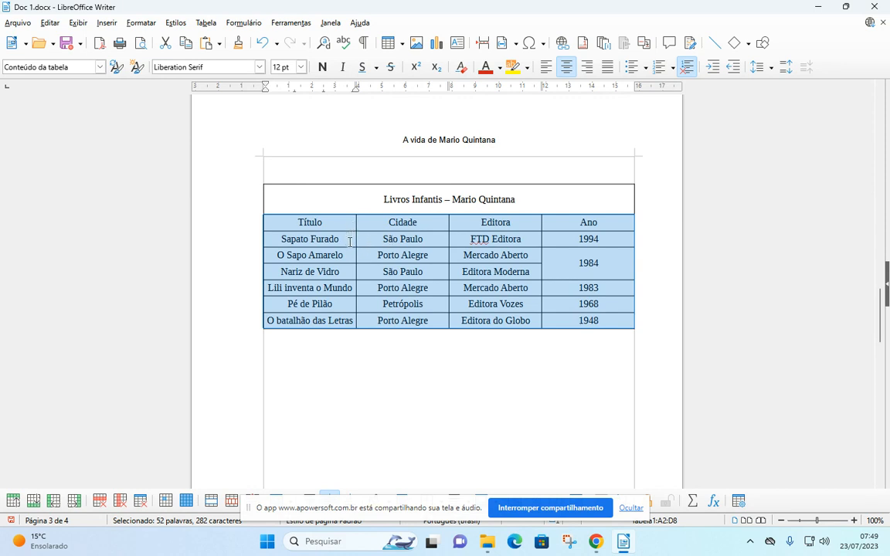
pyautogui.rightClick(350, 242)
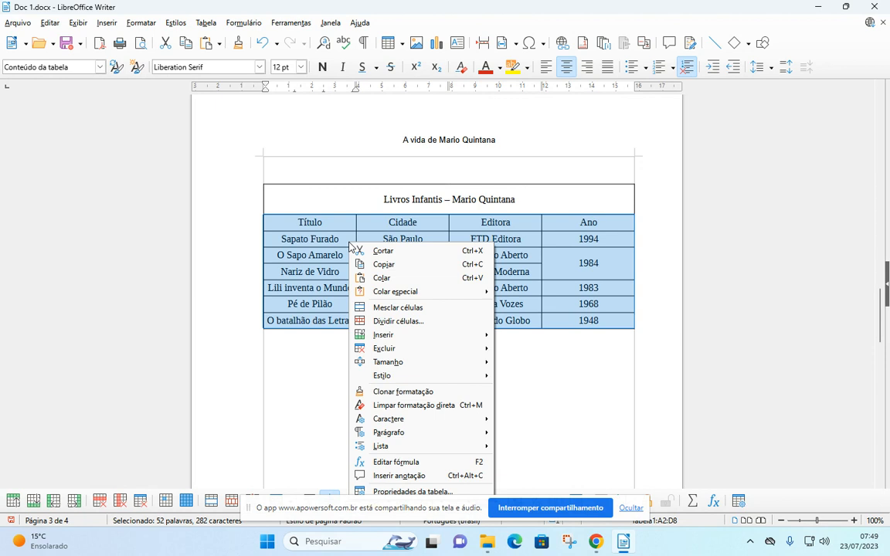
pyautogui.moveTo(401, 363)
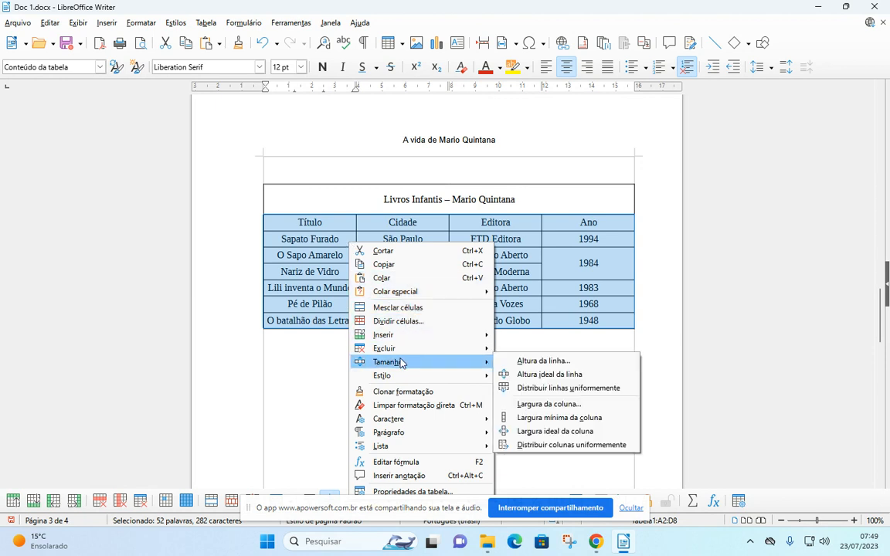
pyautogui.click(535, 362)
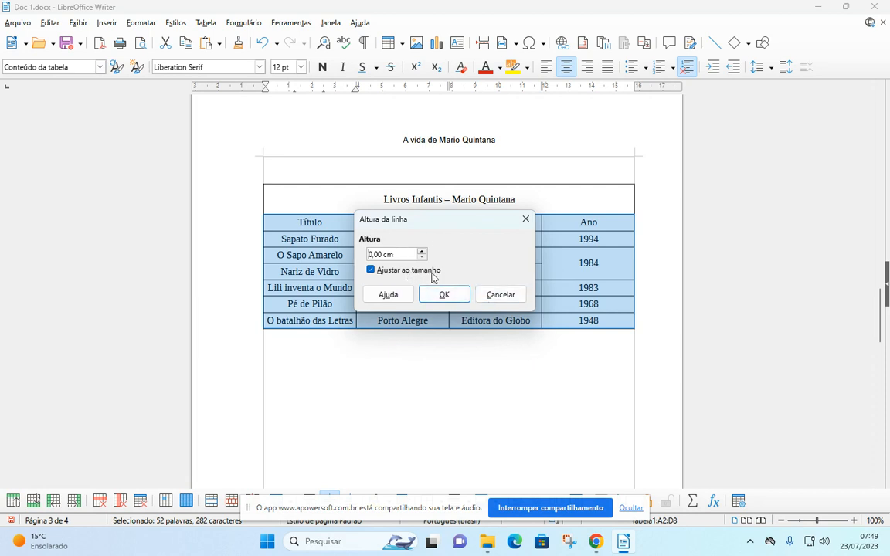
pyautogui.moveTo(418, 221); pyautogui.dragTo(522, 201)
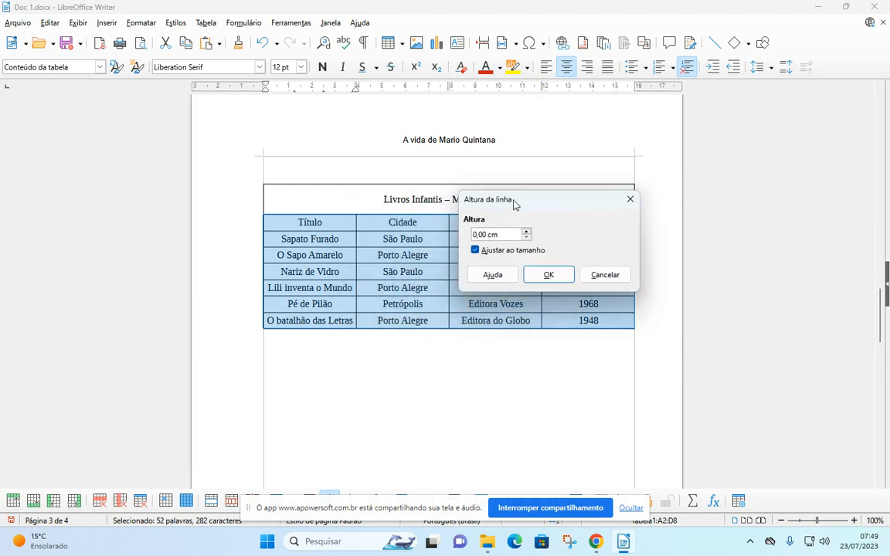
pyautogui.click(489, 251)
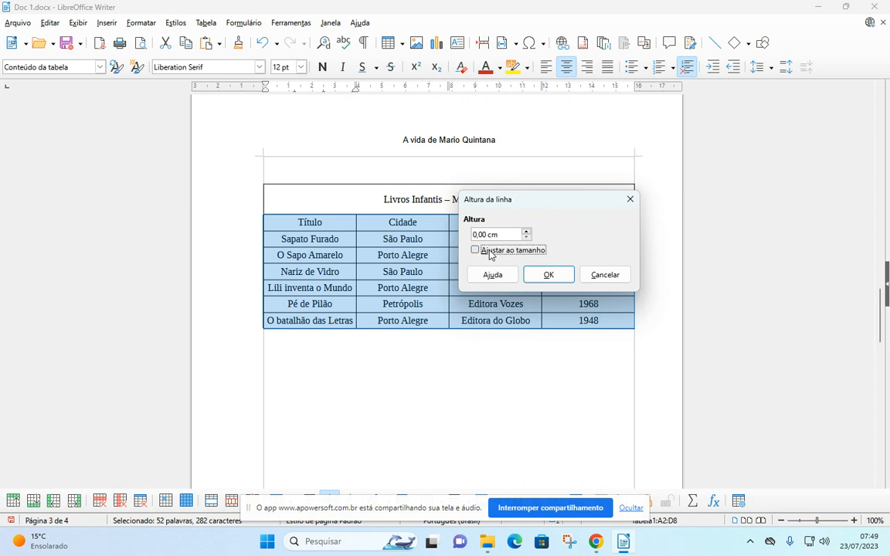
pyautogui.click(526, 233)
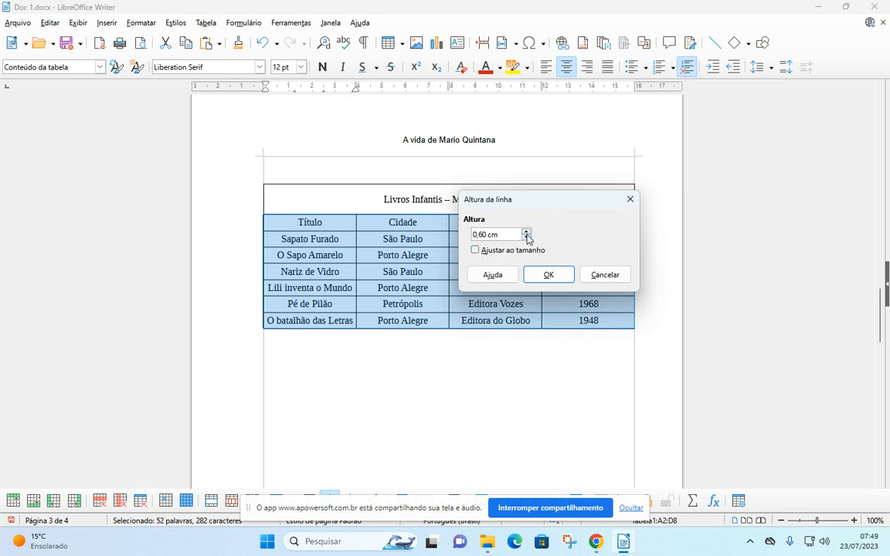
pyautogui.click(526, 232)
pyautogui.click(548, 276)
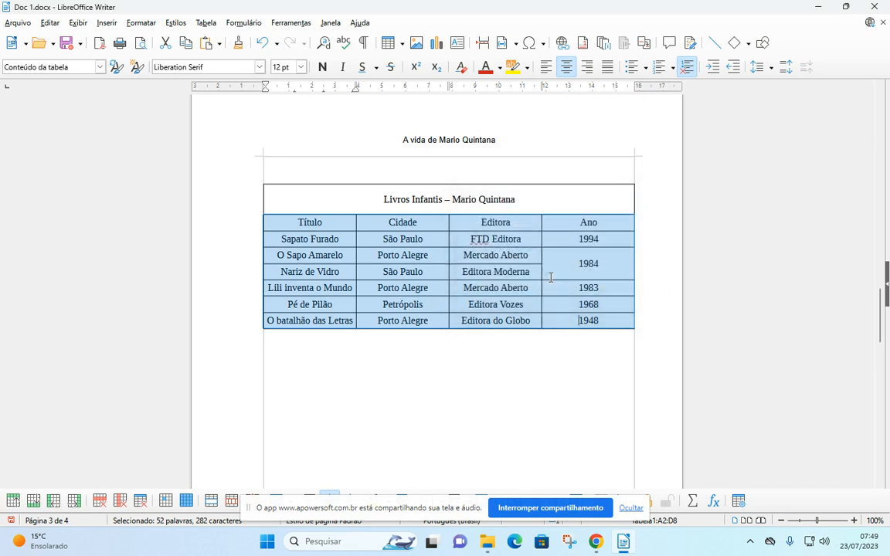
# Set the height of all rows below the title row to 0,90 cm
pyautogui.rightClick(433, 240)
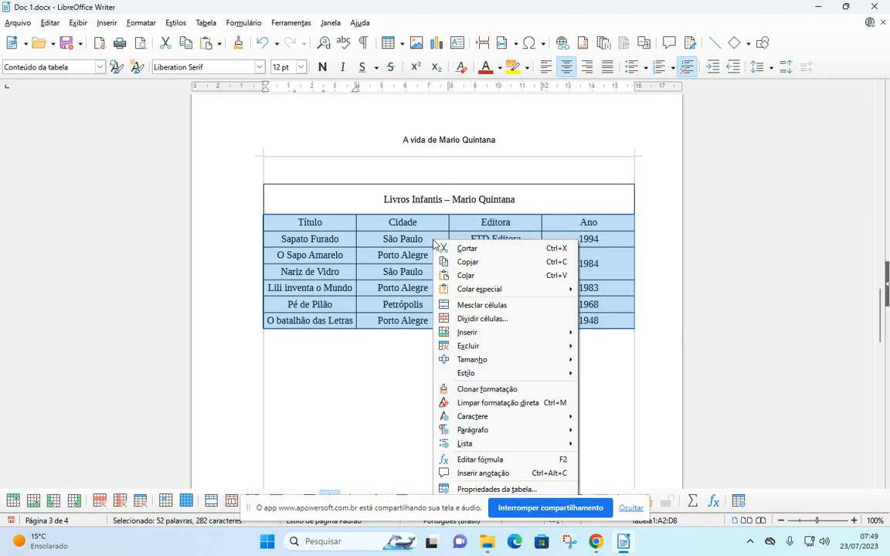
pyautogui.moveTo(482, 357)
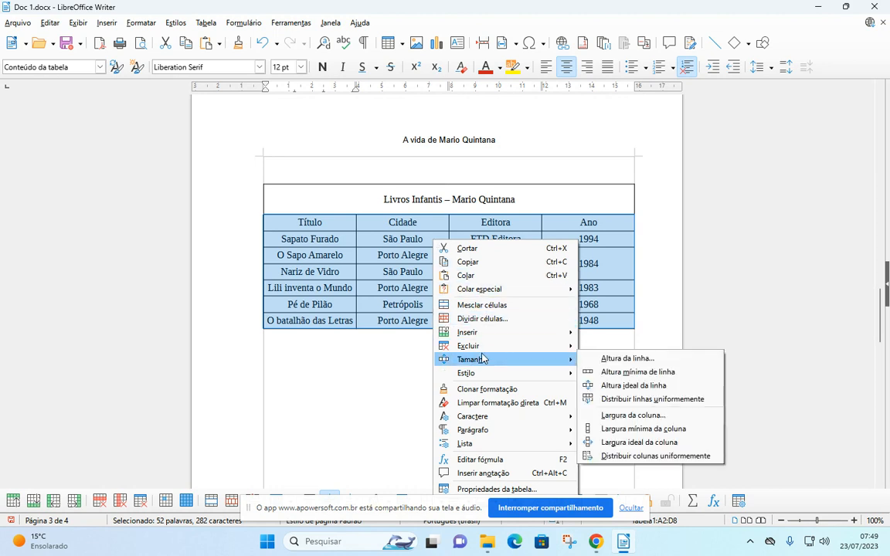
pyautogui.click(627, 359)
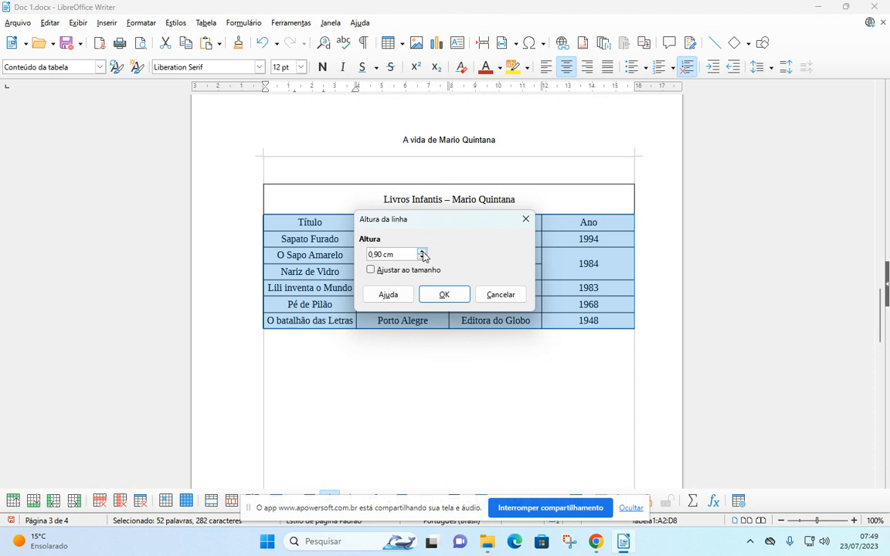
pyautogui.click(444, 294)
pyautogui.click(403, 330)
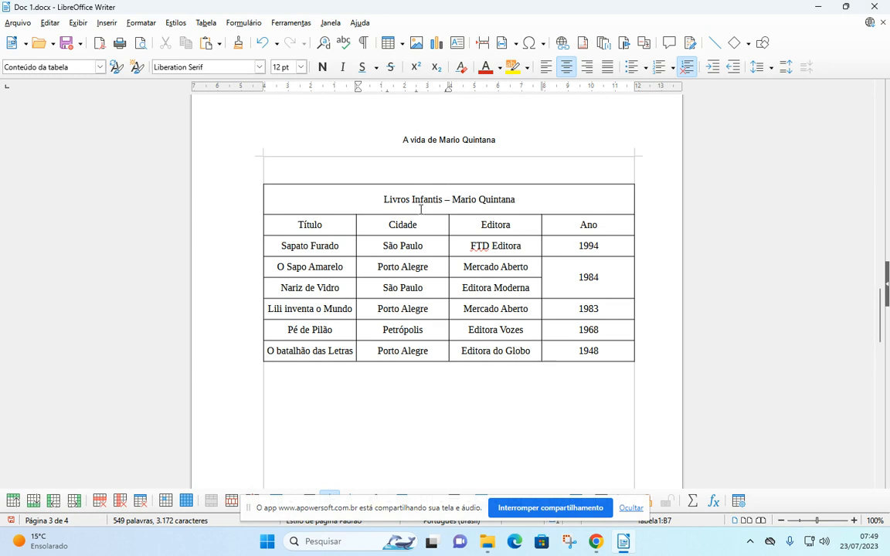
# Make the text of the column heading row and of the table's title row bold
pyautogui.click(548, 372)
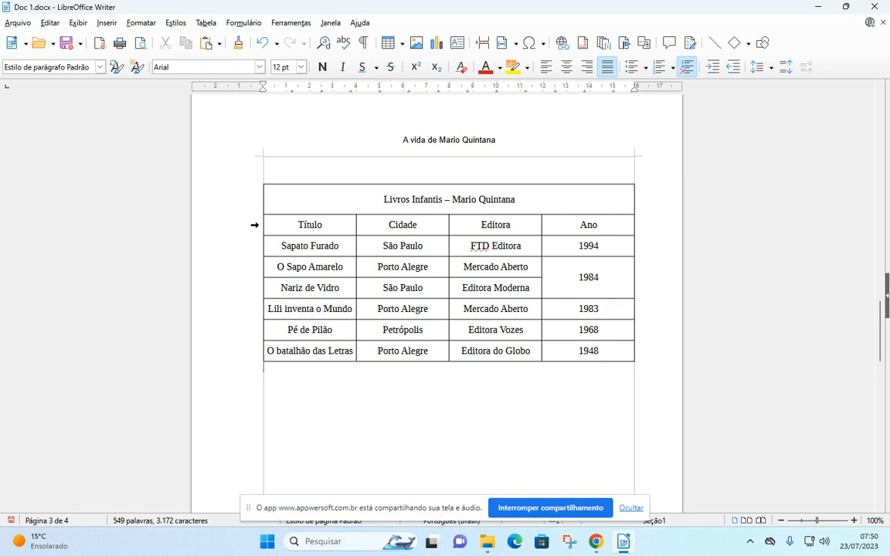
pyautogui.click(254, 225)
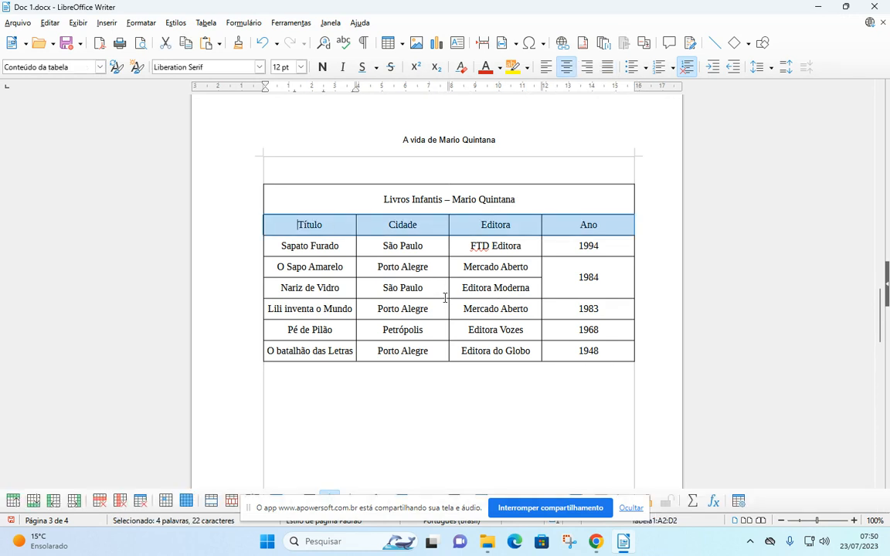
pyautogui.click(322, 67)
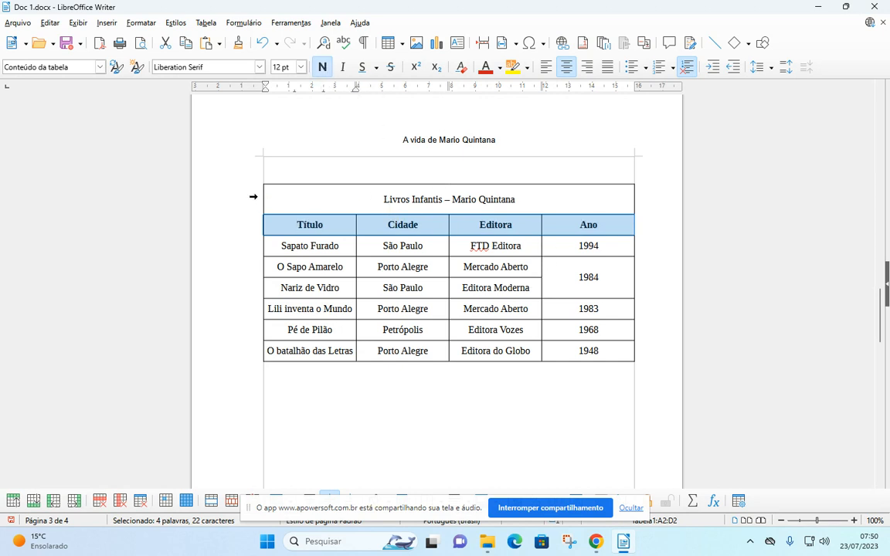
pyautogui.click(254, 197)
pyautogui.click(322, 67)
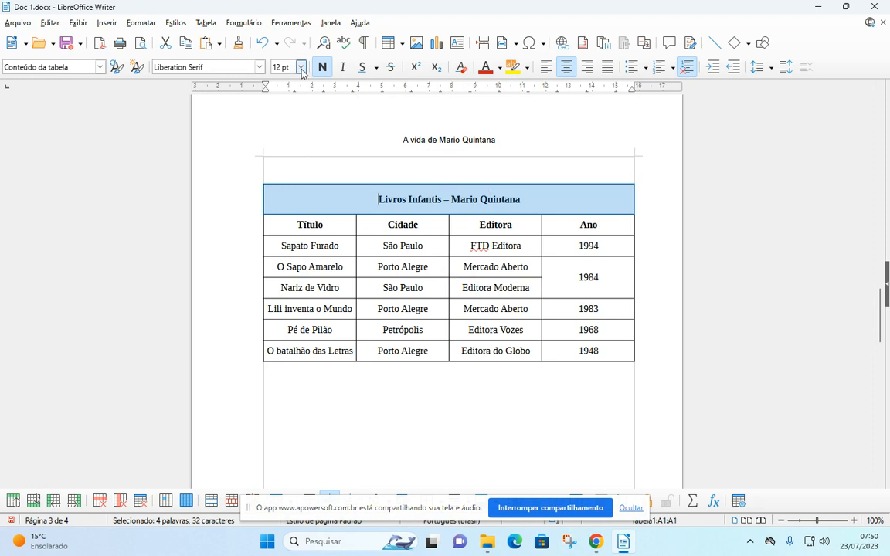
# Change the font of the title row, followed by the whole table, to Arial
pyautogui.click(260, 68)
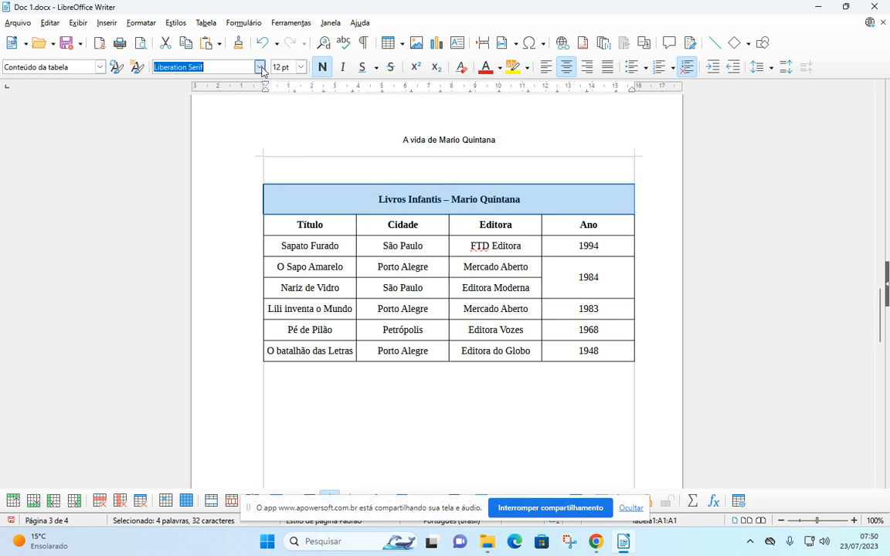
pyautogui.click(261, 68)
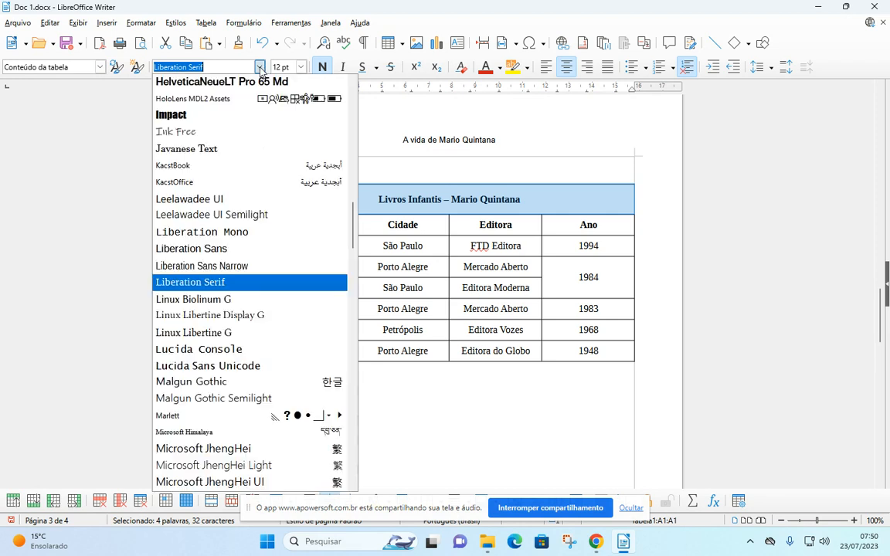
pyautogui.write('a')
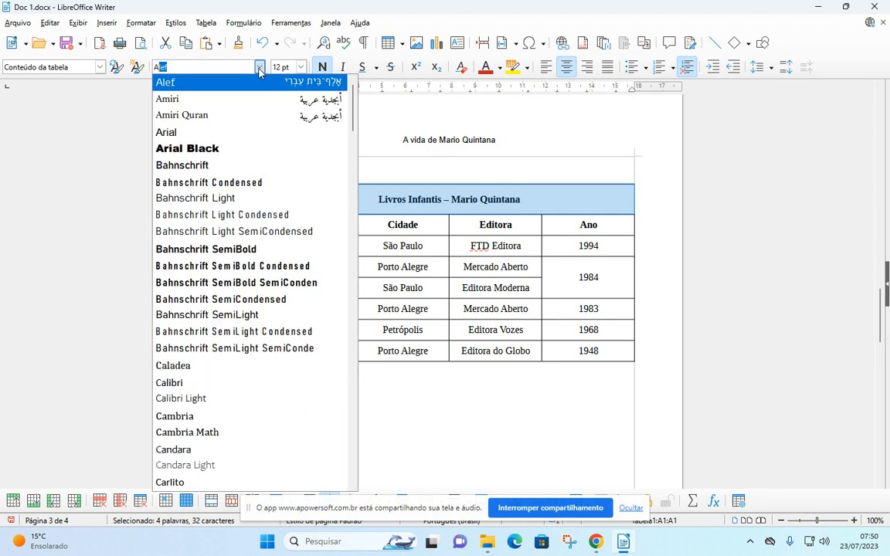
pyautogui.doubleClick(220, 135)
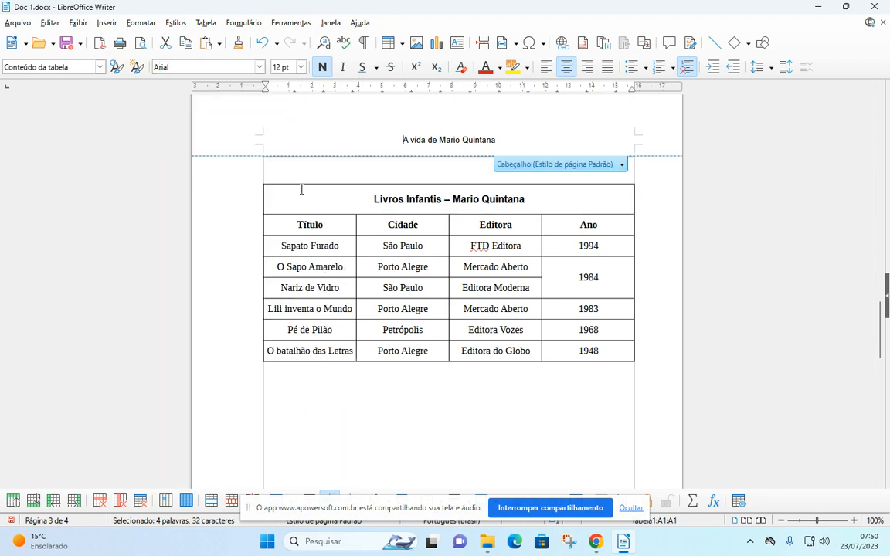
pyautogui.click(371, 179)
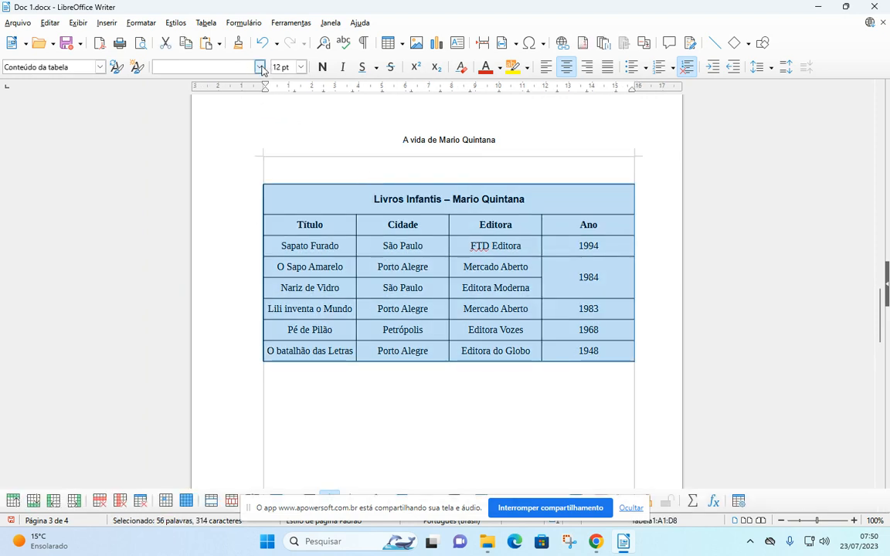
pyautogui.click(259, 67)
pyautogui.click(230, 84)
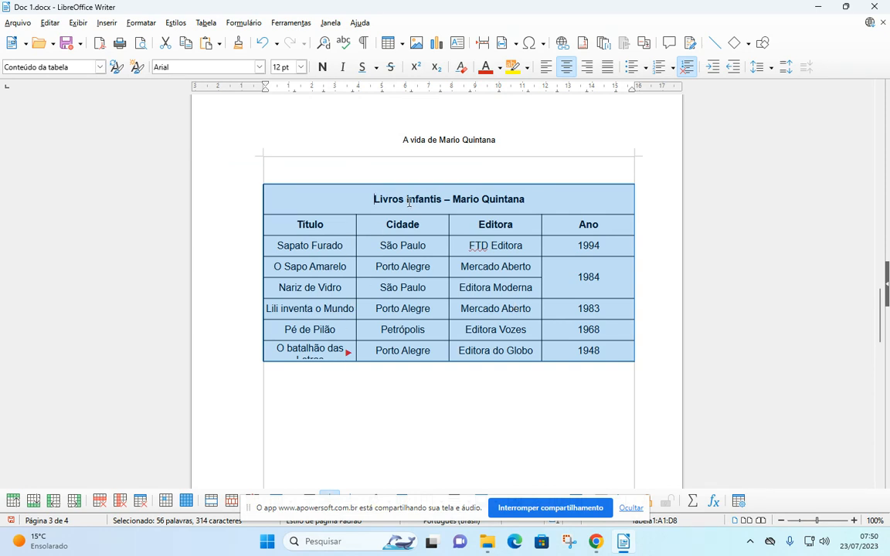
pyautogui.click(357, 199)
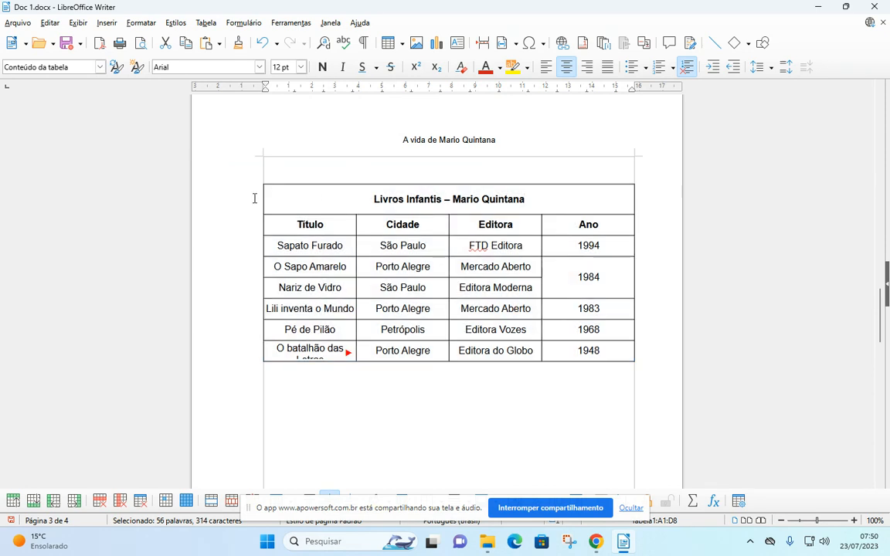
# Set the font size of the column heading row and of the title row to 14 pt
pyautogui.moveTo(252, 199); pyautogui.dragTo(260, 217)
pyautogui.click(258, 223)
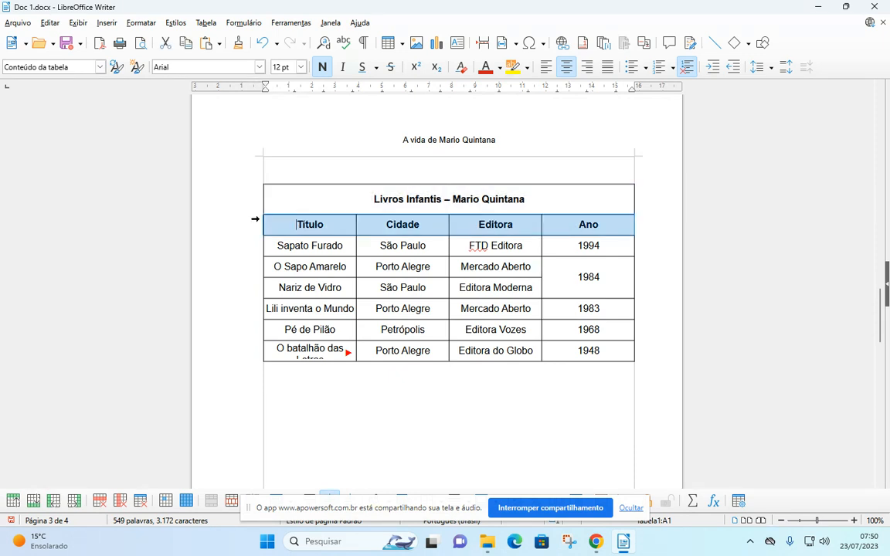
pyautogui.click(301, 68)
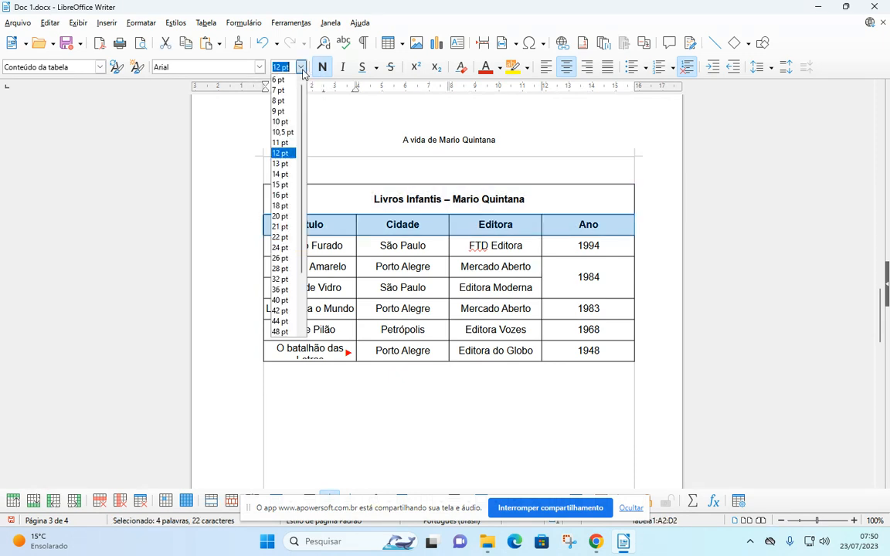
pyautogui.click(282, 177)
pyautogui.click(289, 175)
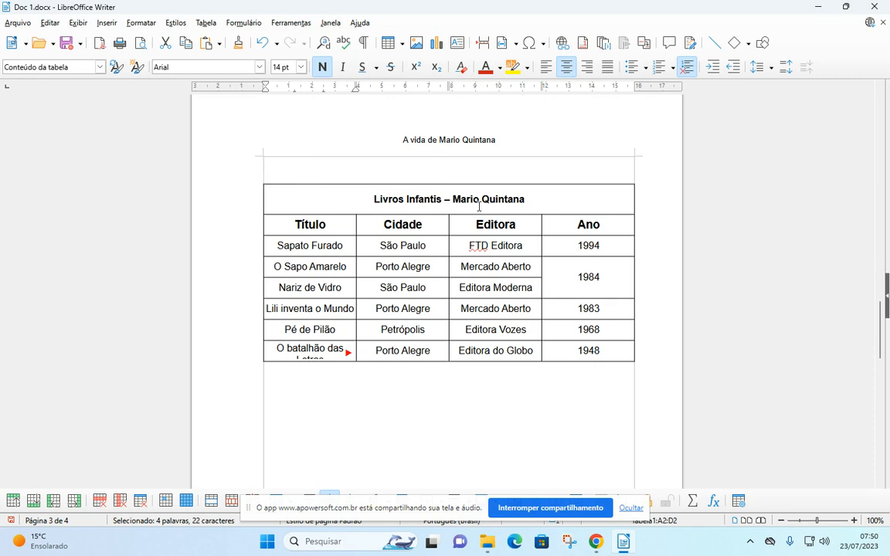
pyautogui.click(256, 204)
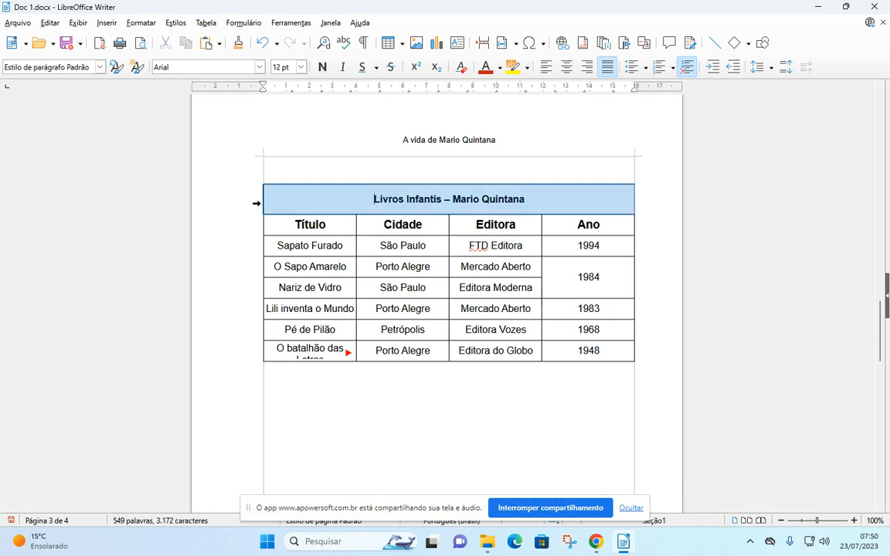
pyautogui.click(301, 67)
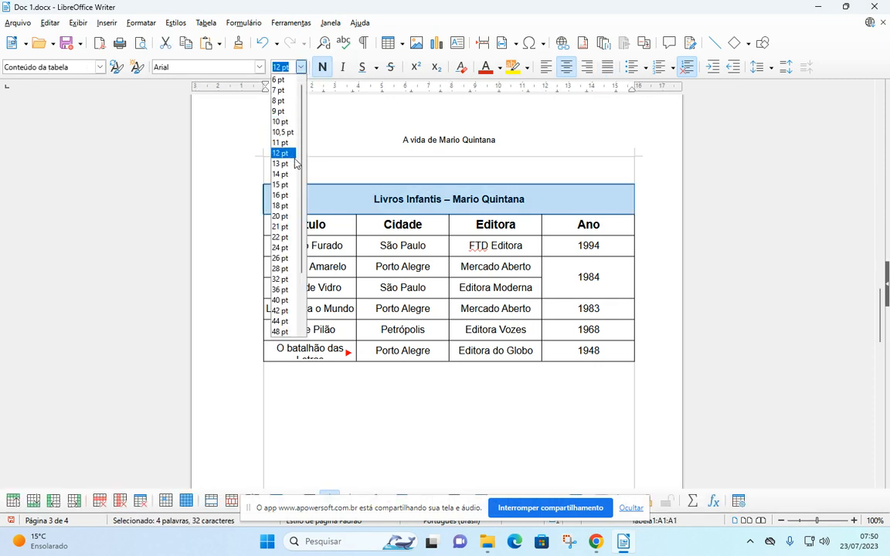
pyautogui.click(286, 175)
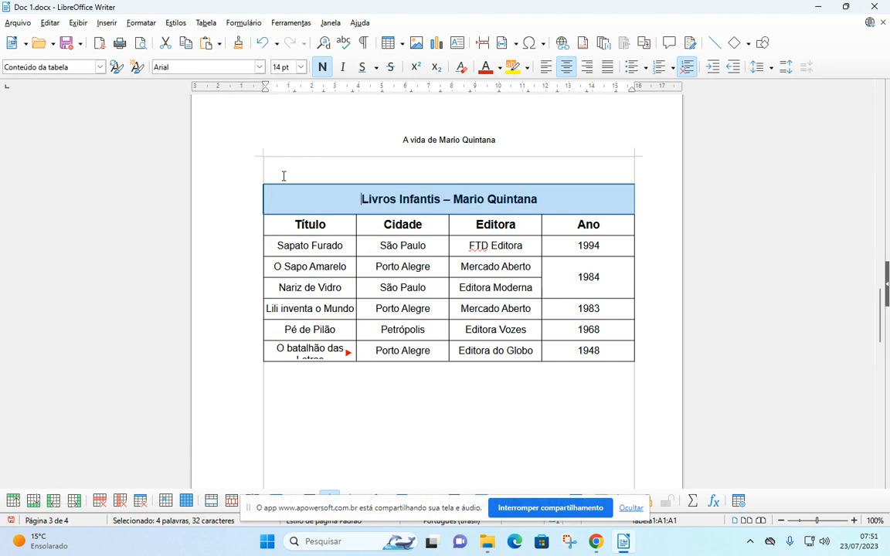
# Increase the font size of the table's title row to 16 pt
pyautogui.click(301, 68)
pyautogui.click(301, 68)
pyautogui.click(301, 68)
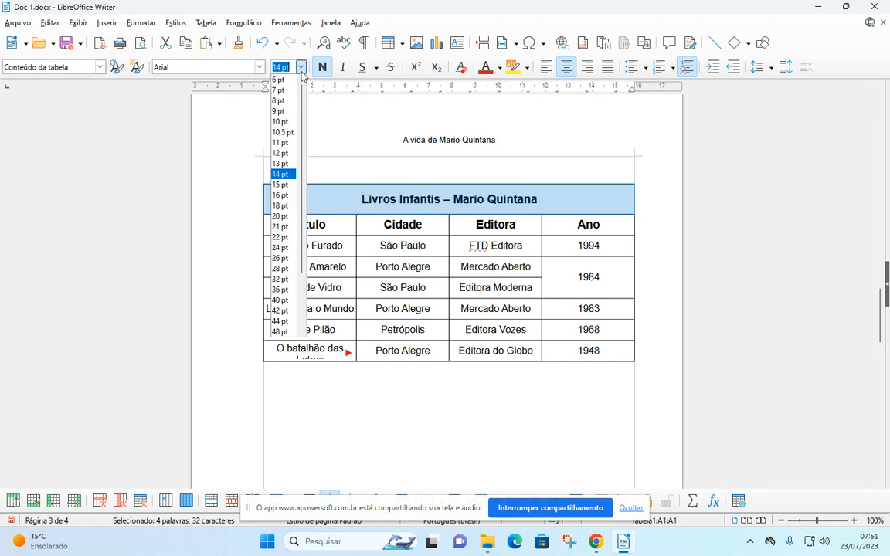
pyautogui.click(285, 174)
pyautogui.click(478, 266)
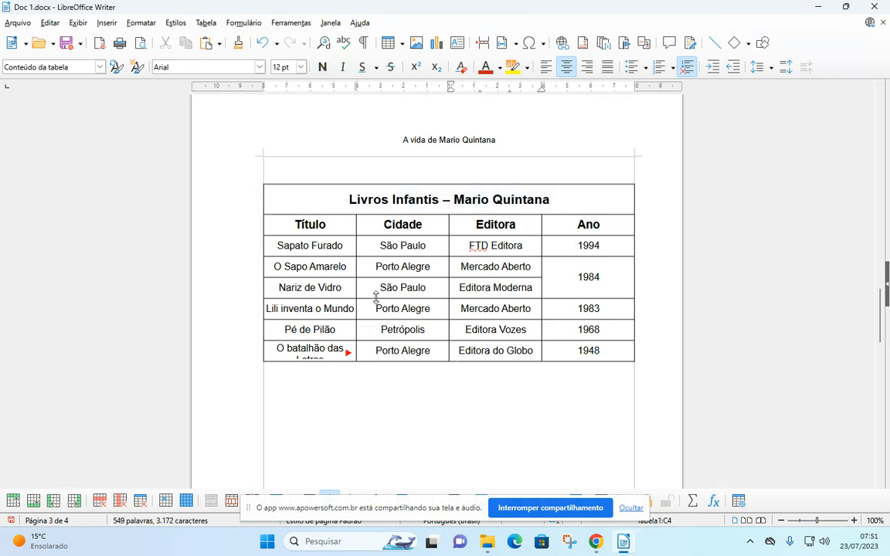
# Try making the last row taller to fit its wrapped book title, and undo this together with the last title font size change
pyautogui.click(276, 244)
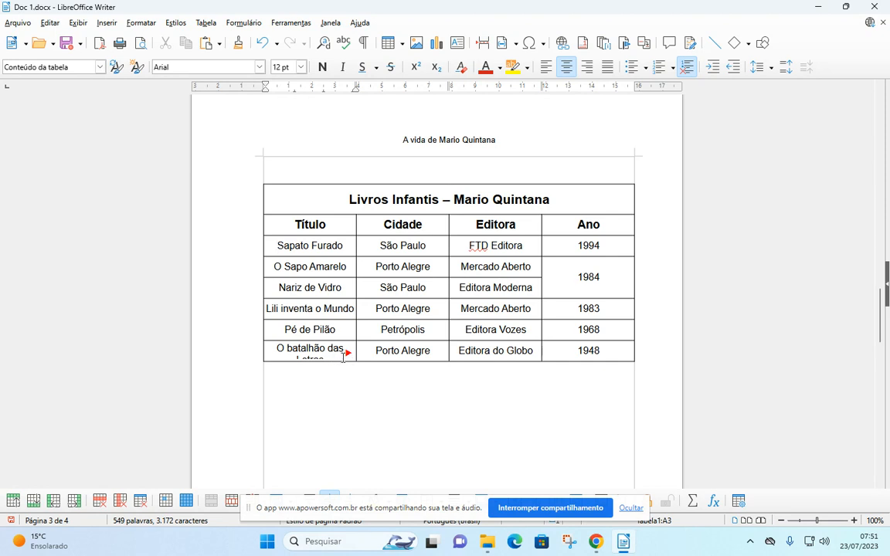
pyautogui.moveTo(345, 361); pyautogui.dragTo(347, 371)
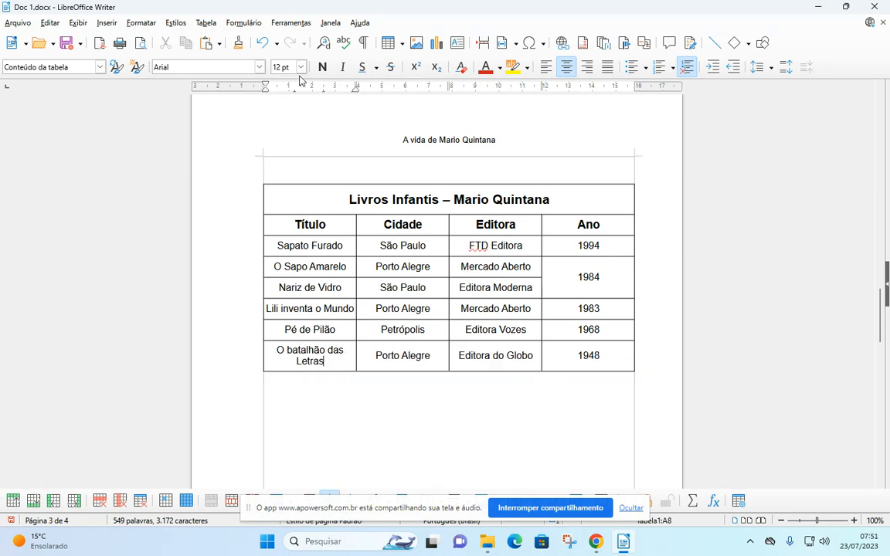
pyautogui.click(261, 45)
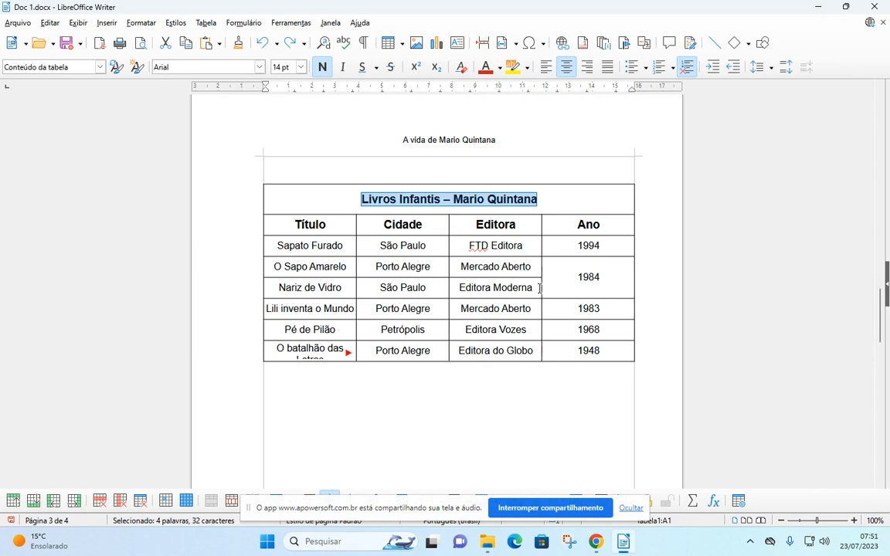
# Narrow the Ano column and shift the inner column borders to widen the Título column to about 5 cm
pyautogui.moveTo(542, 286); pyautogui.dragTo(571, 287)
pyautogui.moveTo(447, 305); pyautogui.dragTo(472, 308)
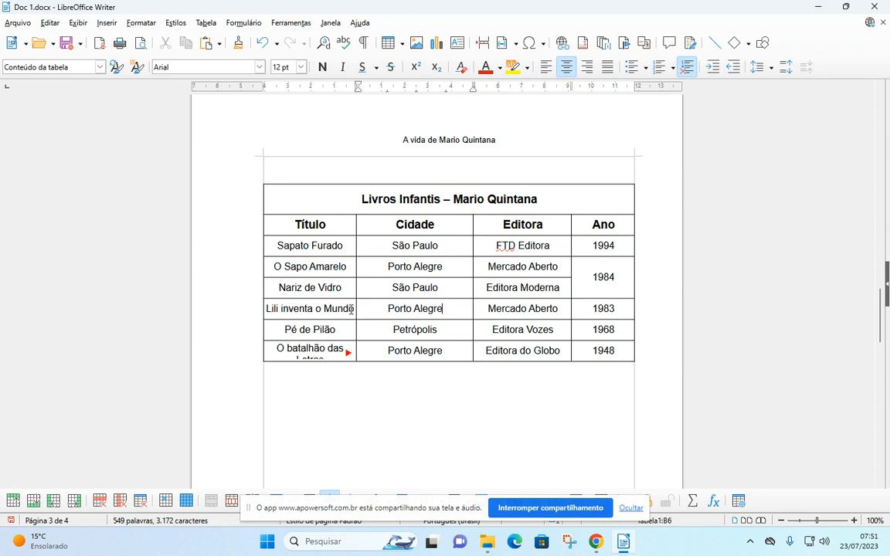
pyautogui.moveTo(356, 309); pyautogui.dragTo(378, 312)
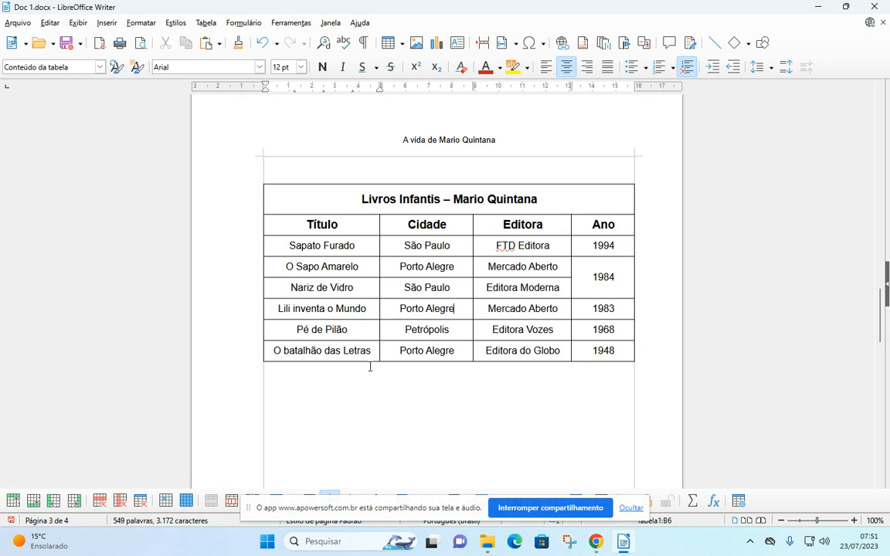
pyautogui.click(510, 406)
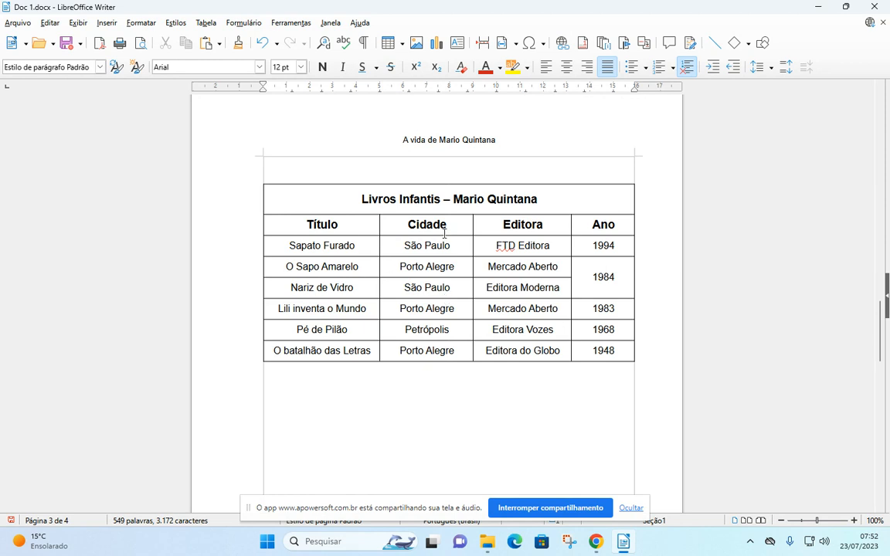
pyautogui.moveTo(294, 230); pyautogui.dragTo(559, 224)
pyautogui.click(579, 227)
pyautogui.click(256, 227)
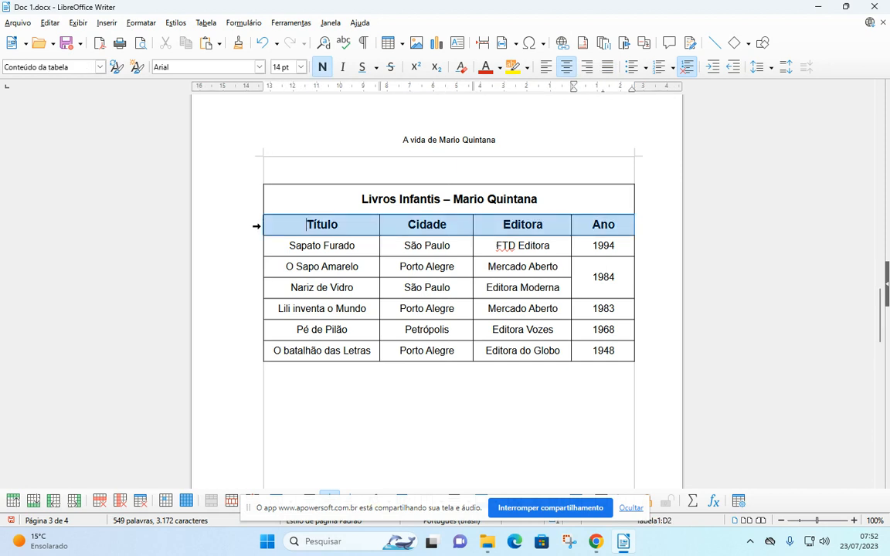
pyautogui.click(446, 399)
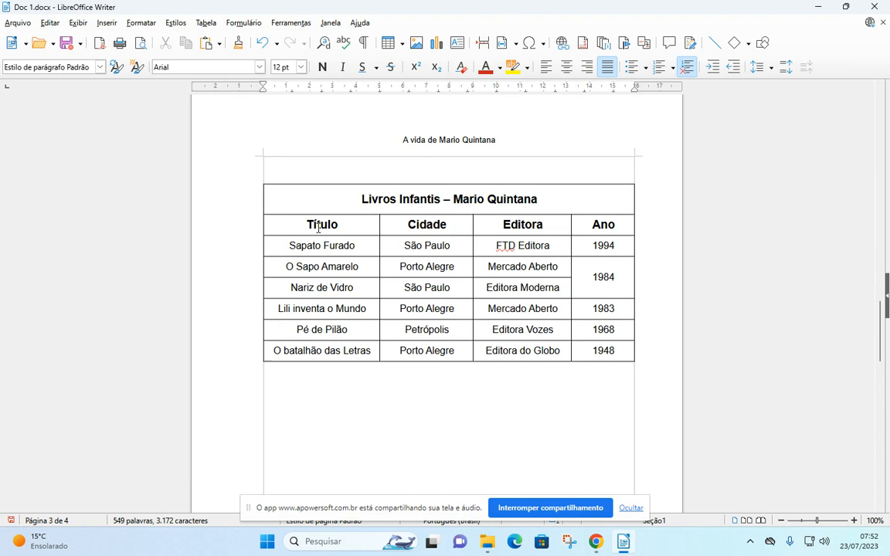
# Give the column heading row a black double-line bottom border with a medium width of 1.5 pt
pyautogui.click(254, 224)
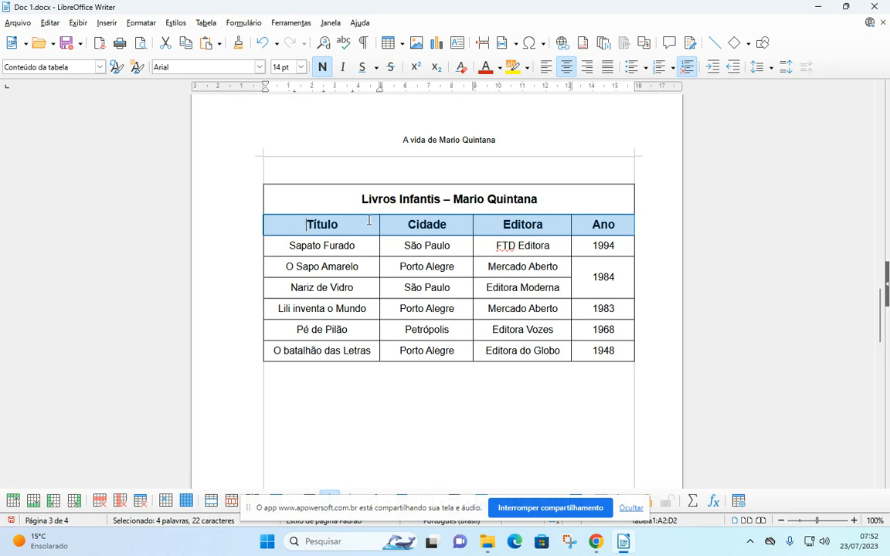
pyautogui.rightClick(369, 220)
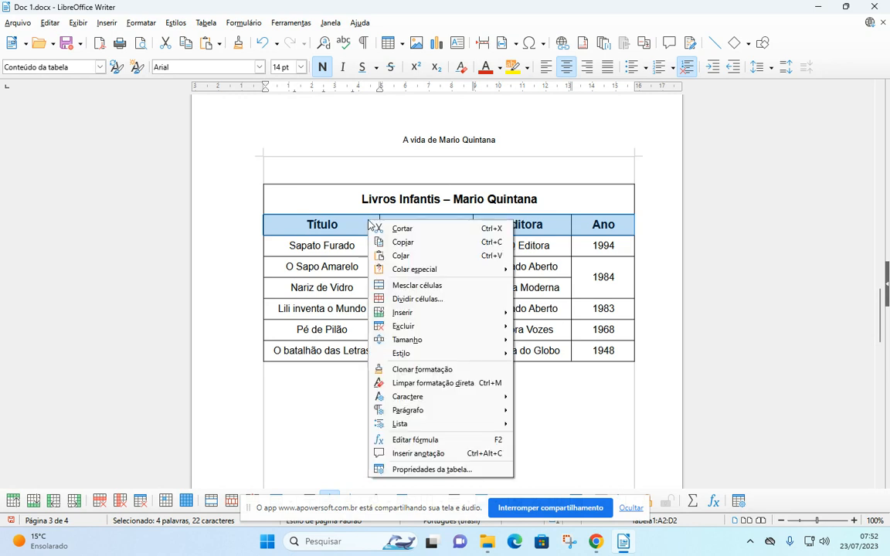
pyautogui.click(419, 470)
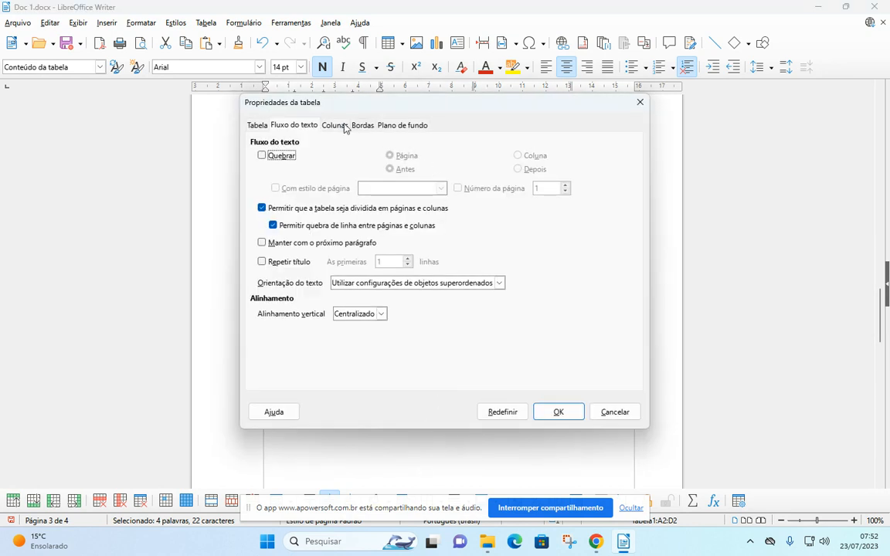
pyautogui.click(356, 126)
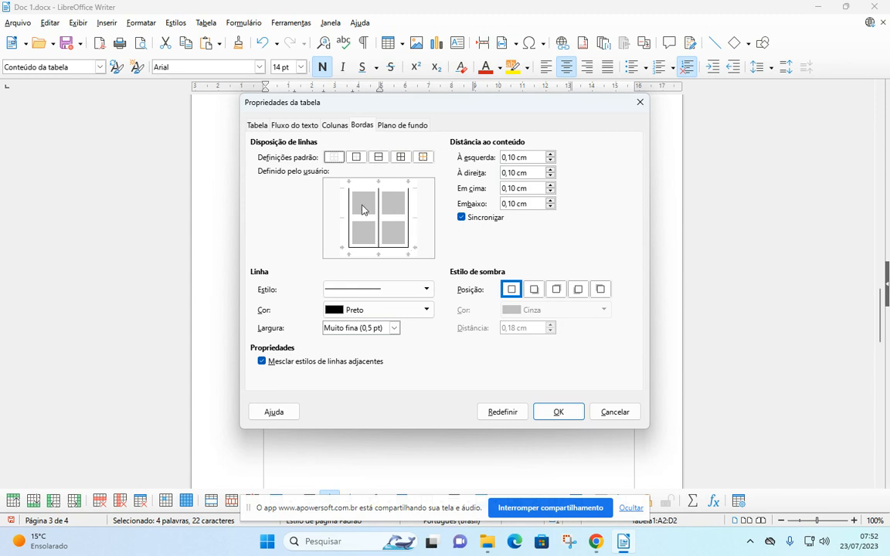
pyautogui.click(396, 249)
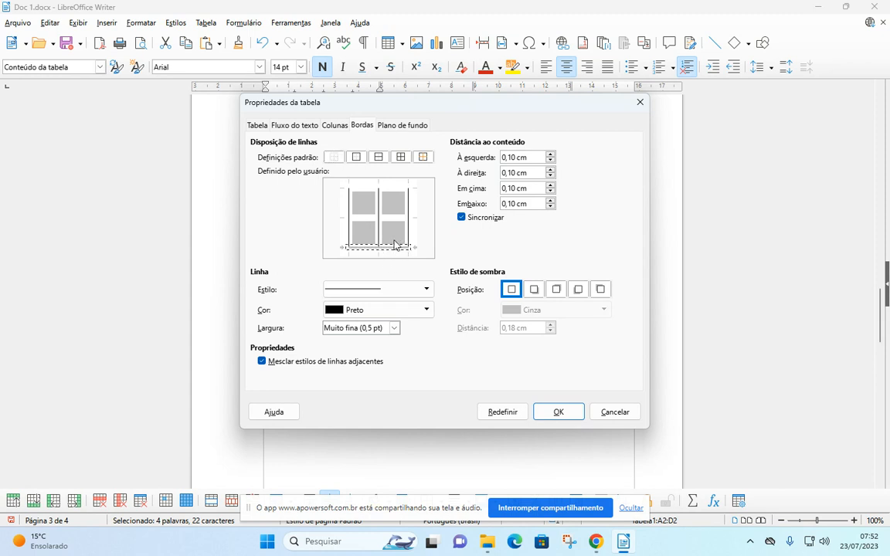
pyautogui.click(375, 289)
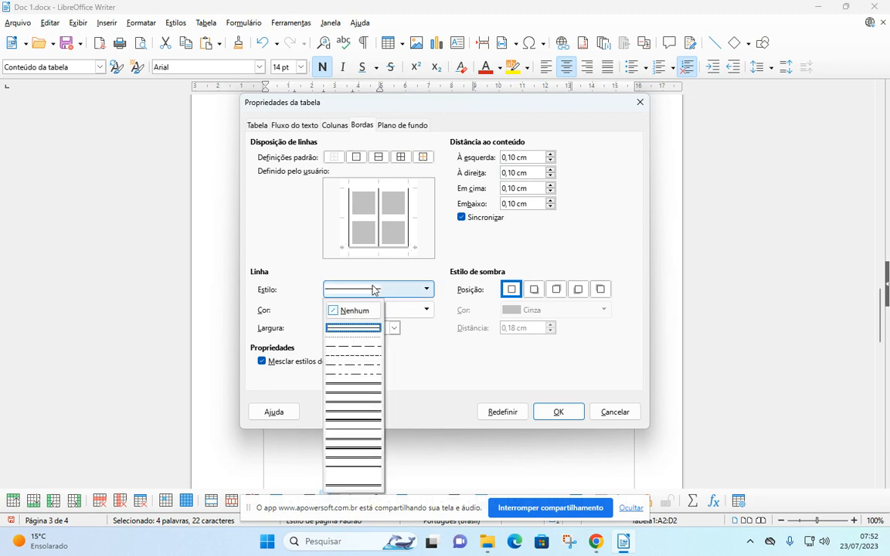
pyautogui.click(349, 387)
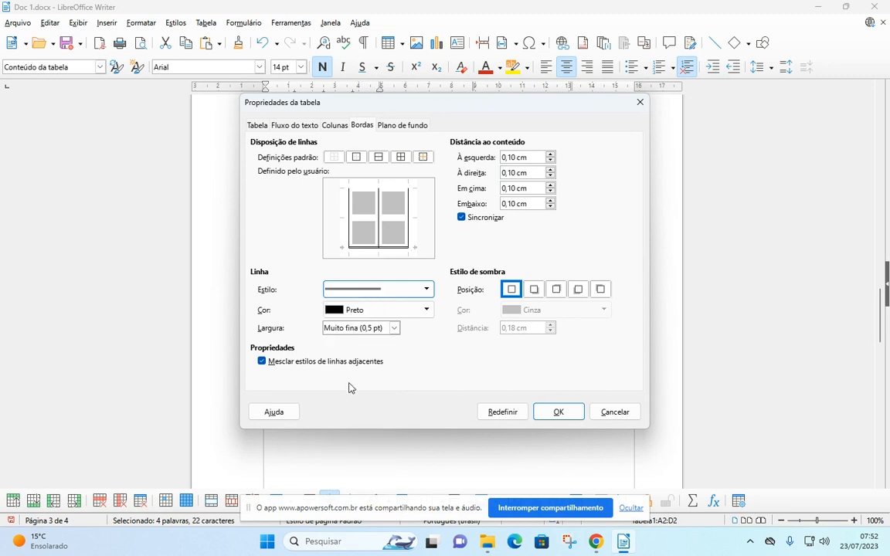
pyautogui.click(394, 331)
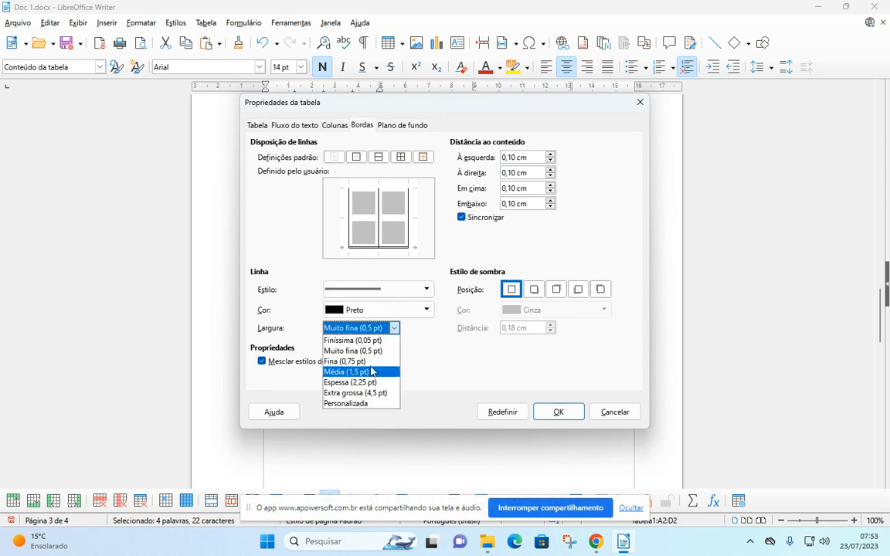
pyautogui.click(370, 372)
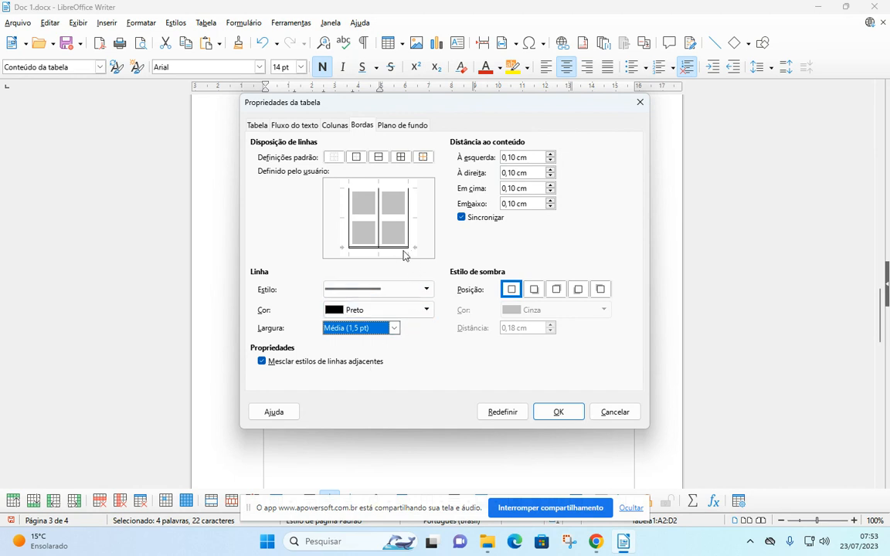
pyautogui.click(554, 411)
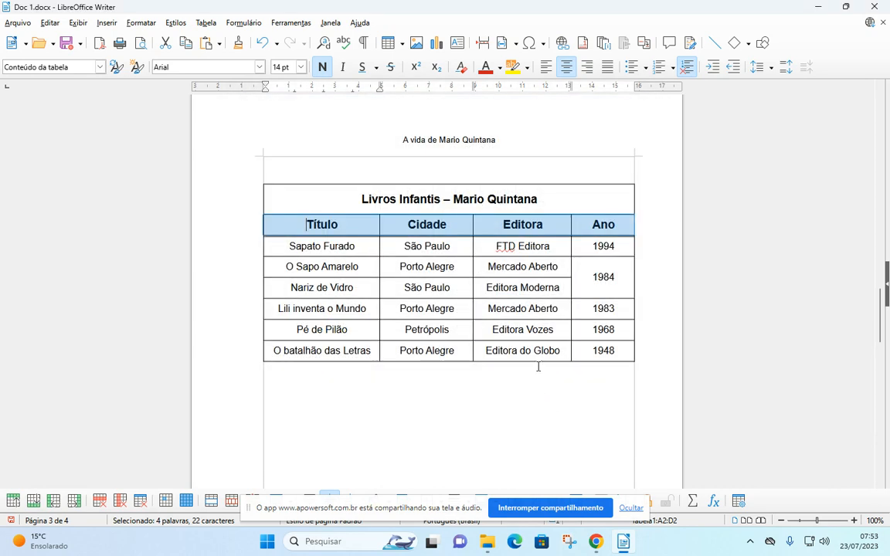
pyautogui.click(446, 230)
# Fill the table's title row and column heading row with the medium blue background colour 729fcf
pyautogui.scroll(5, 467, 247)
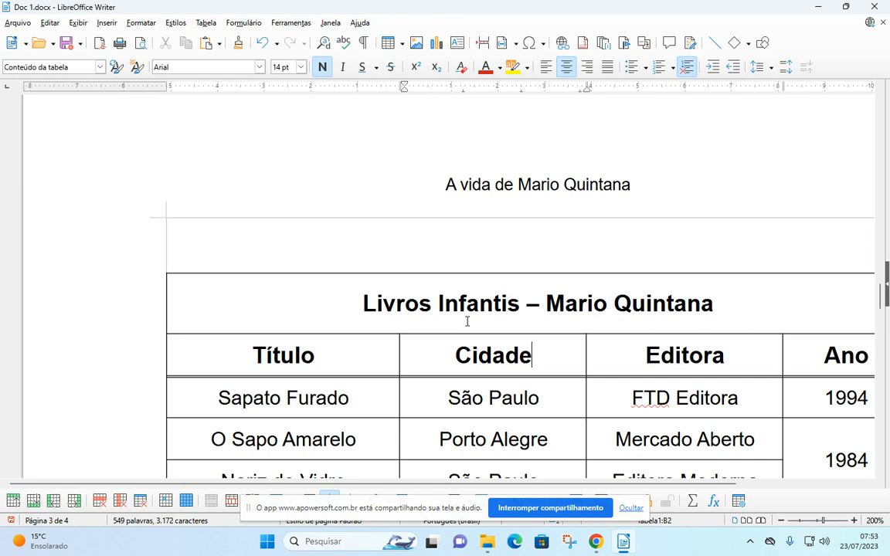
pyautogui.scroll(-3, 467, 318)
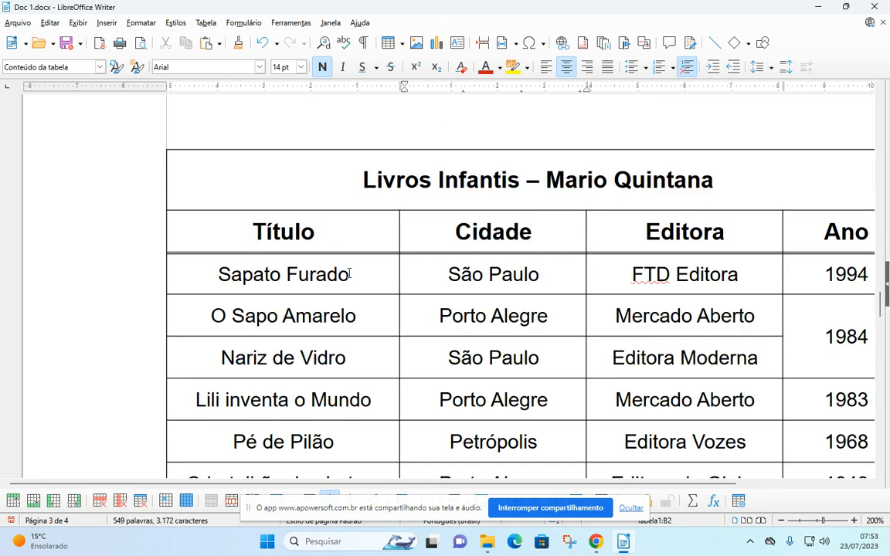
pyautogui.scroll(-3, 361, 256)
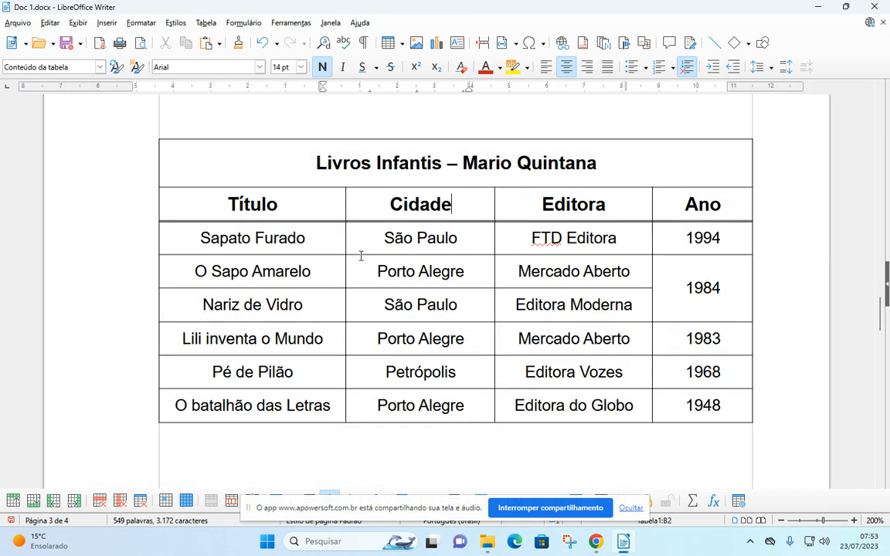
pyautogui.scroll(-2, 360, 256)
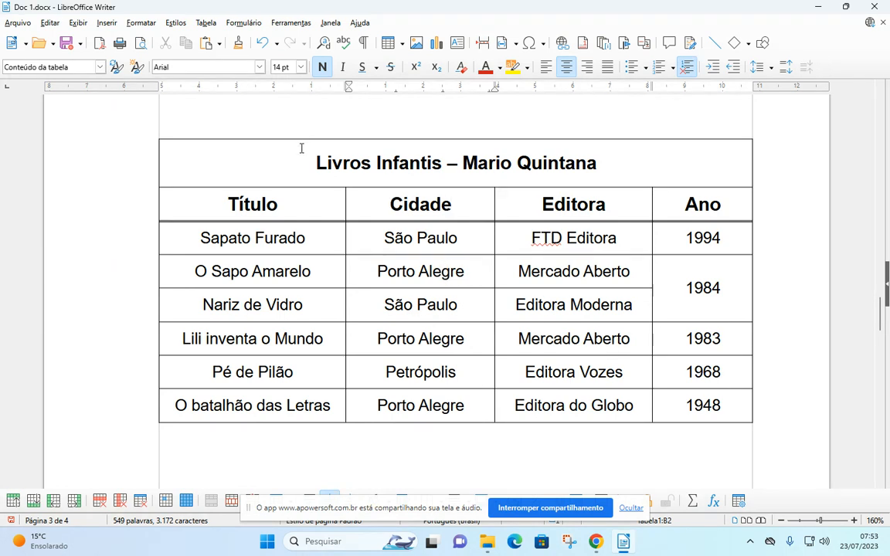
pyautogui.moveTo(303, 157); pyautogui.dragTo(517, 205)
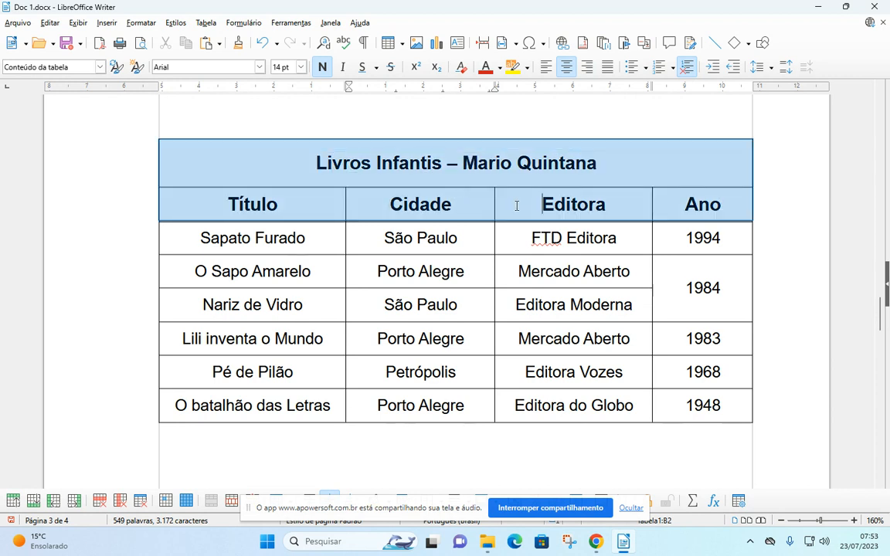
pyautogui.rightClick(453, 193)
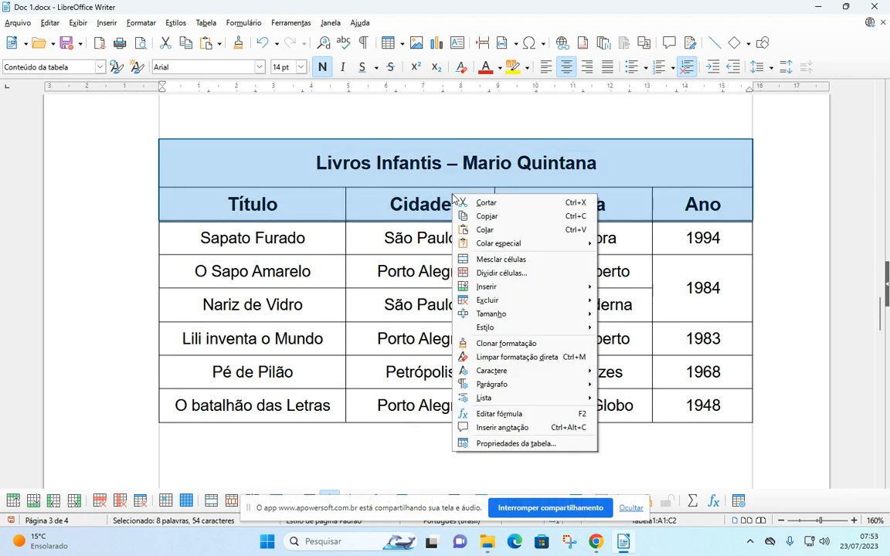
pyautogui.click(508, 445)
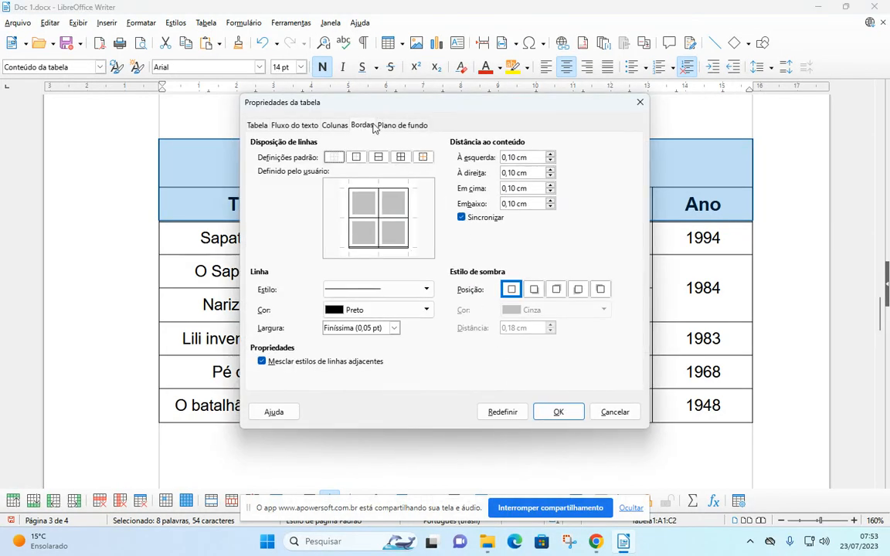
pyautogui.click(390, 126)
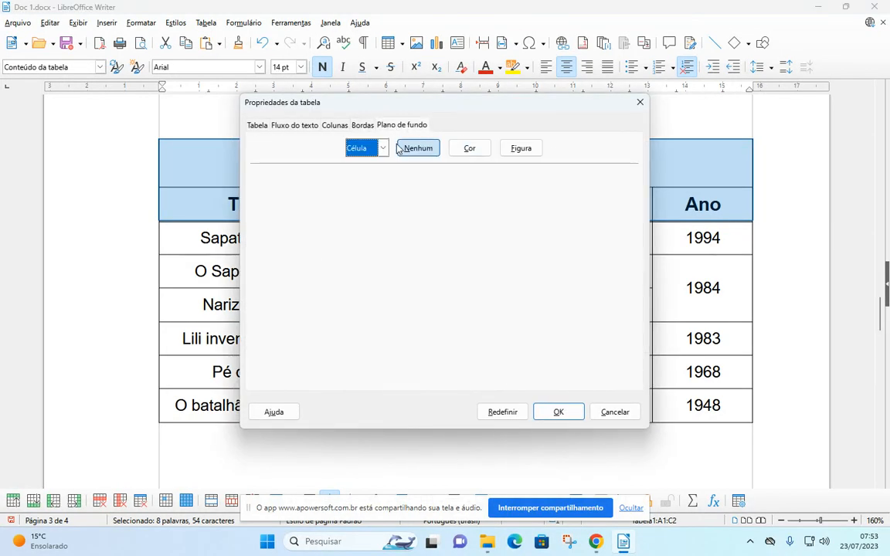
pyautogui.click(467, 151)
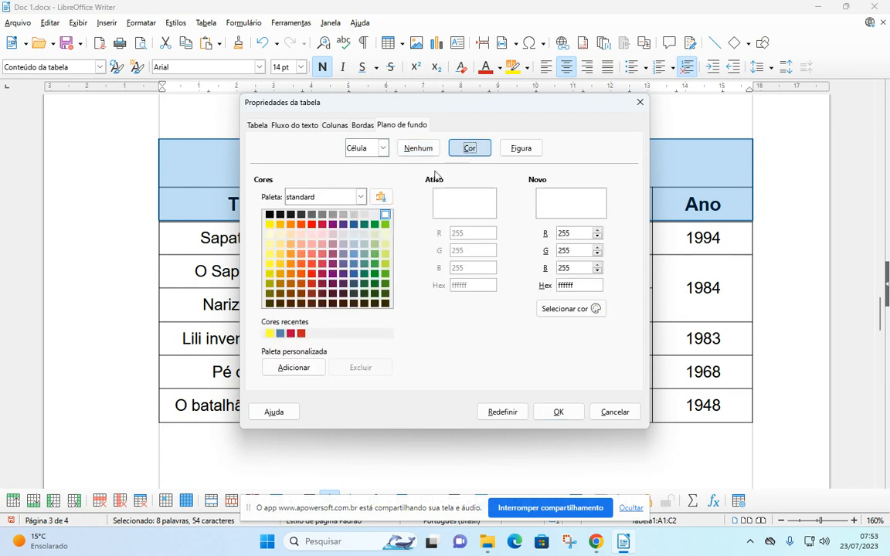
pyautogui.click(353, 254)
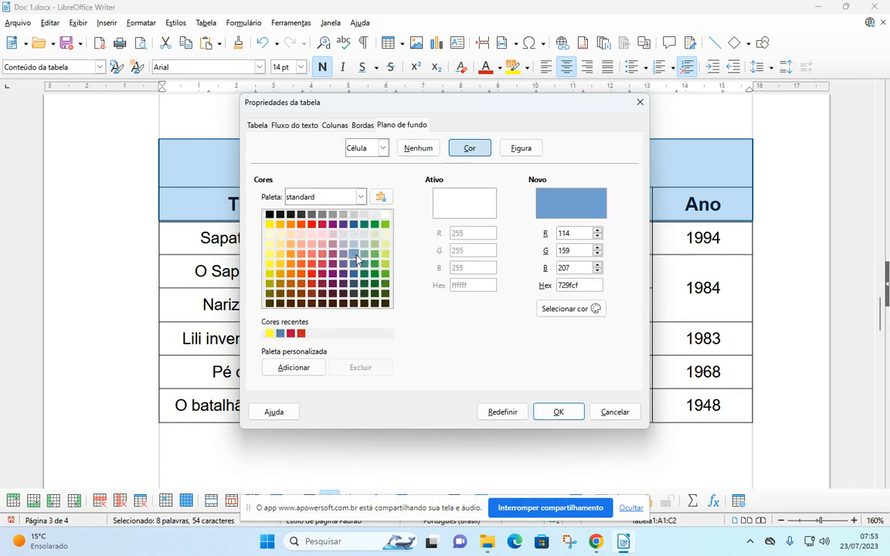
pyautogui.click(557, 413)
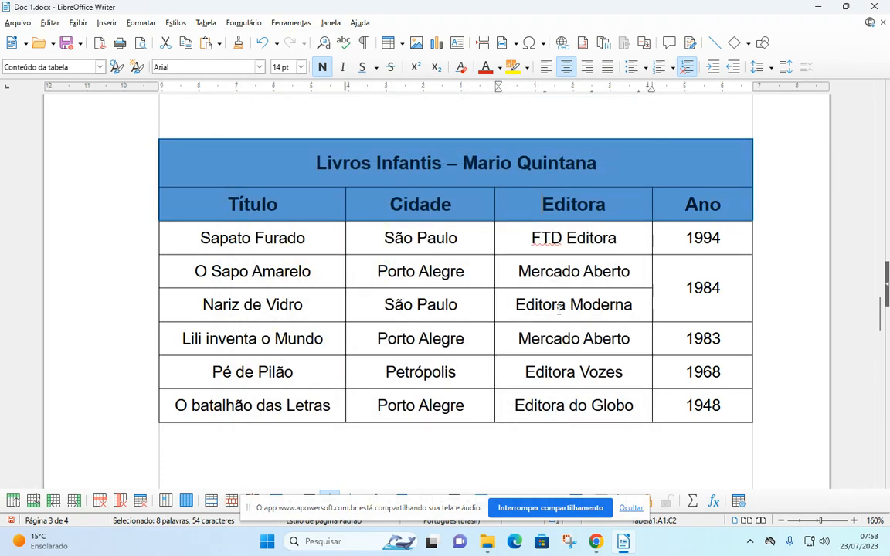
# Fill all book rows below the column headings with the light blue background colour b4c7dc
pyautogui.click(572, 304)
pyautogui.moveTo(198, 232); pyautogui.dragTo(683, 395)
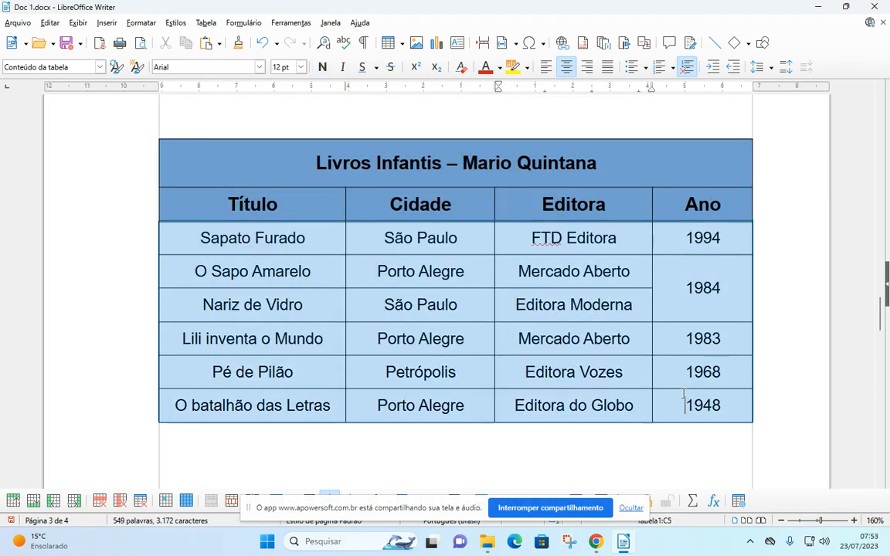
pyautogui.rightClick(512, 307)
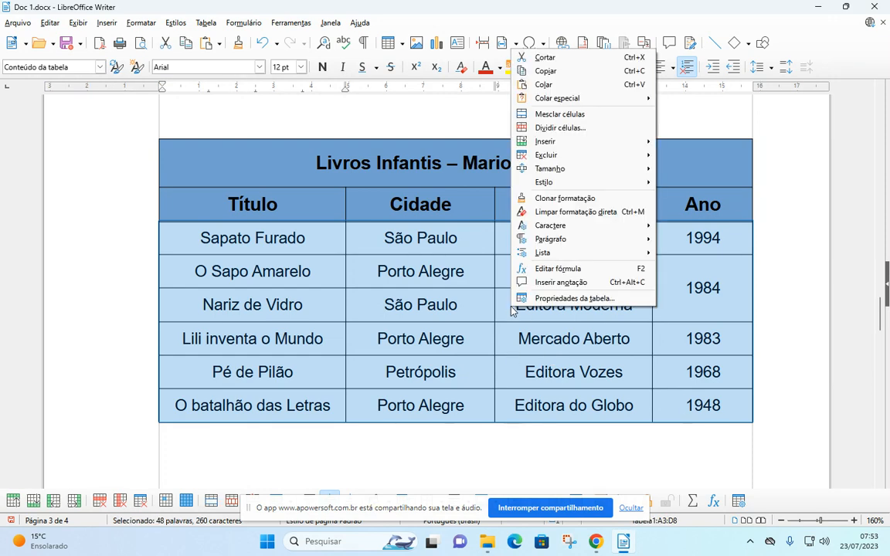
pyautogui.click(541, 298)
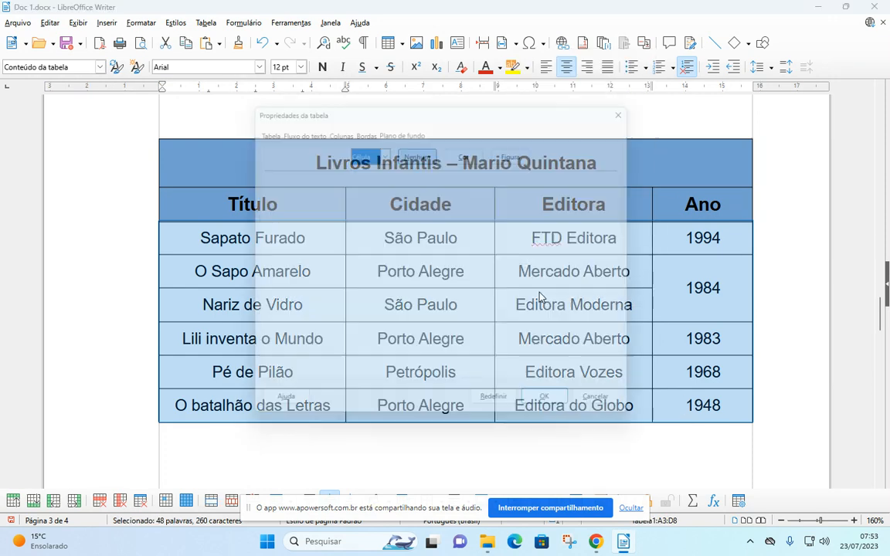
pyautogui.click(472, 148)
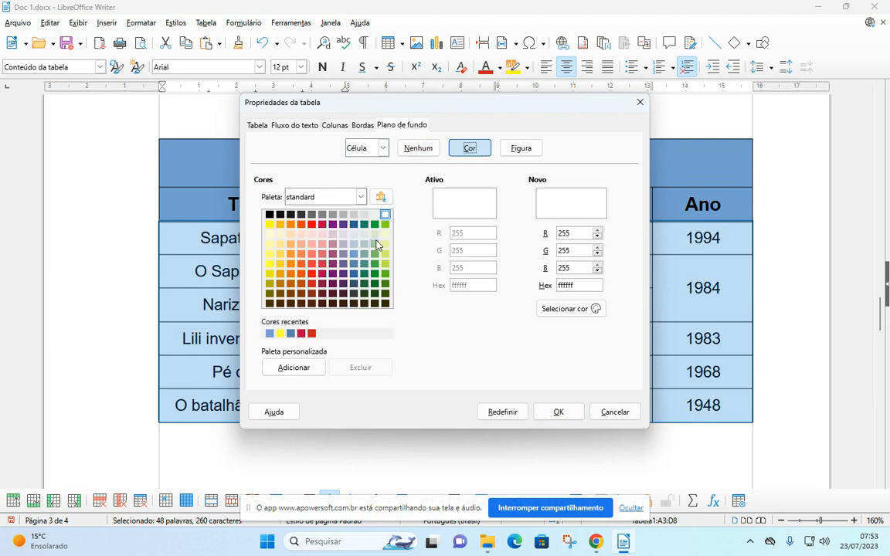
pyautogui.click(353, 244)
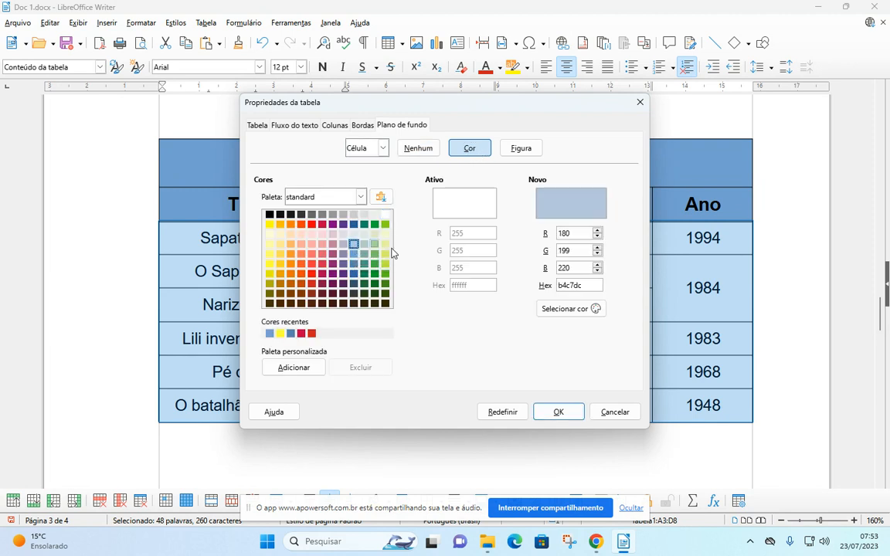
pyautogui.click(556, 411)
pyautogui.click(686, 339)
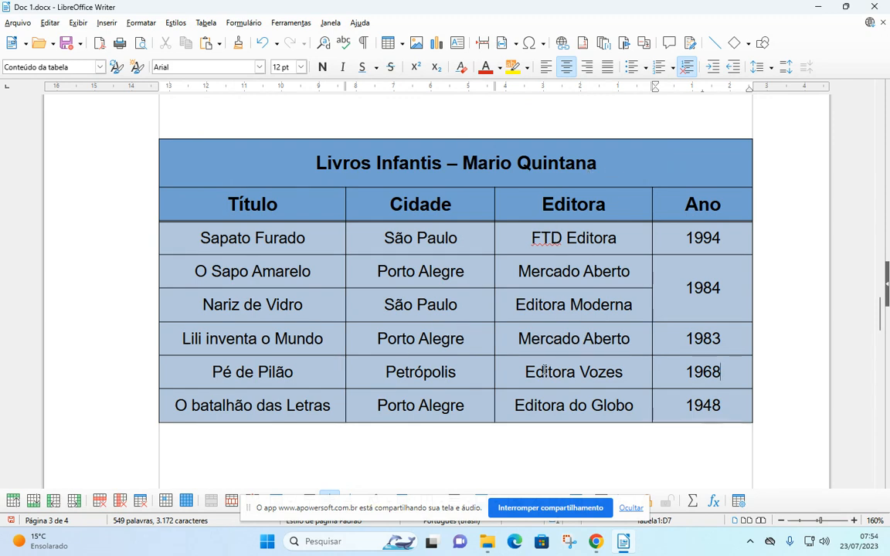
pyautogui.scroll(-2, 568, 354)
pyautogui.scroll(1, 568, 358)
pyautogui.scroll(1, 570, 356)
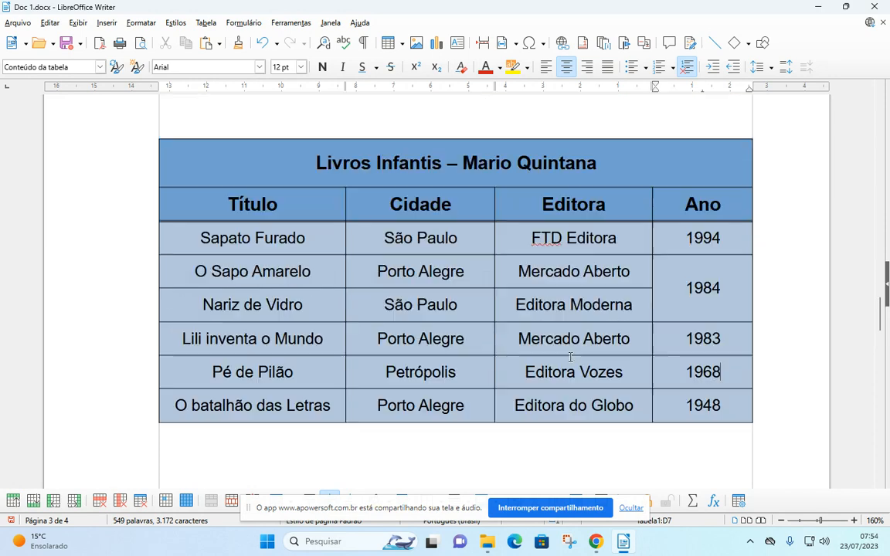
pyautogui.click(592, 452)
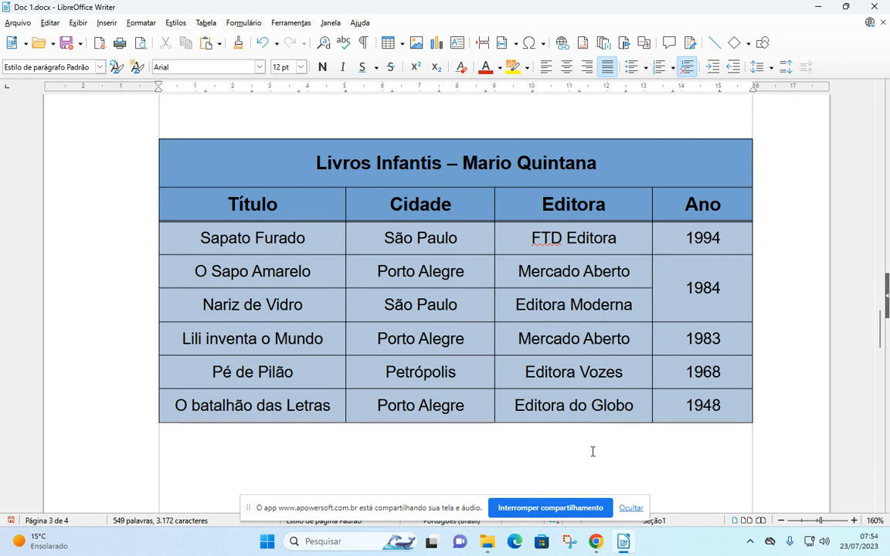
pyautogui.press('XF86AudioRaiseVolume')
pyautogui.press('XF86AudioRaiseVolume')
pyautogui.press('XF86AudioRaiseVolume')
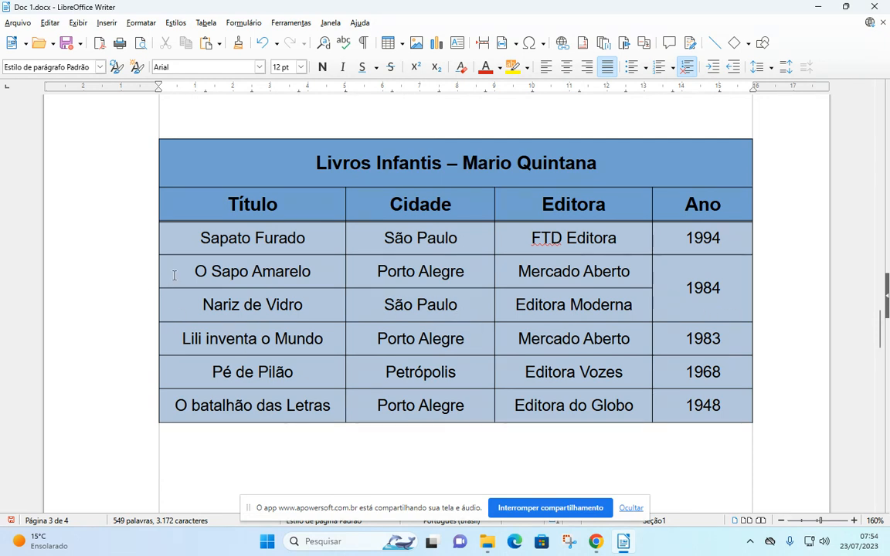
# Delete the book title O Sapo Amarelo from its cell in the Título column
pyautogui.moveTo(194, 271); pyautogui.dragTo(310, 263)
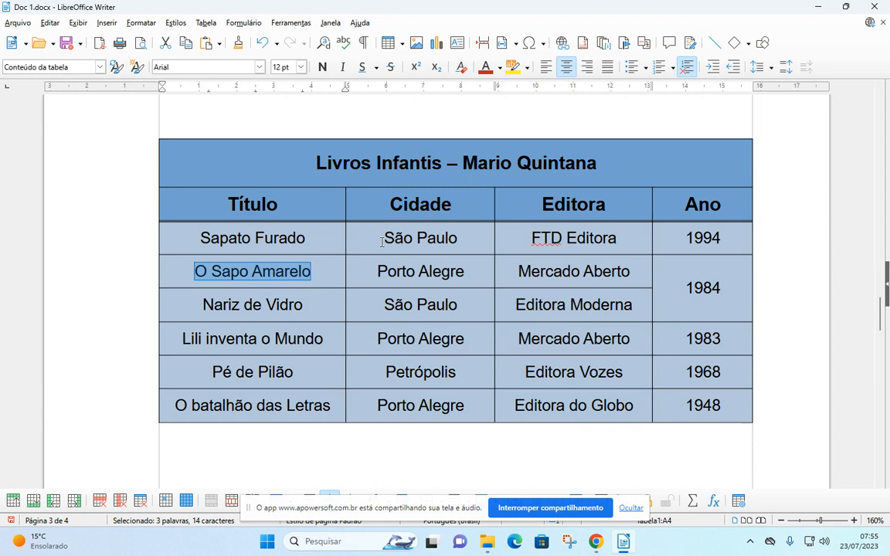
pyautogui.press('Delete')
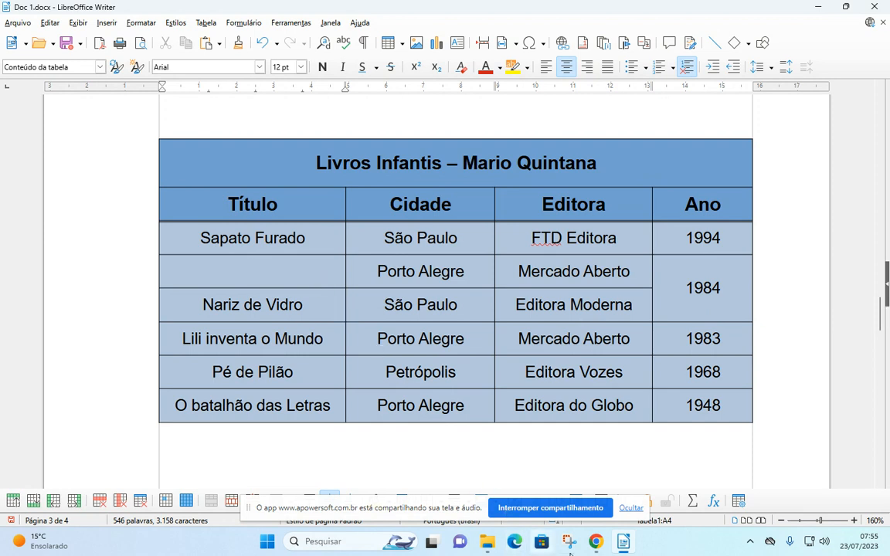
# Switch to the Google Chrome window with the online recorder and open a new browser tab
pyautogui.moveTo(595, 547)
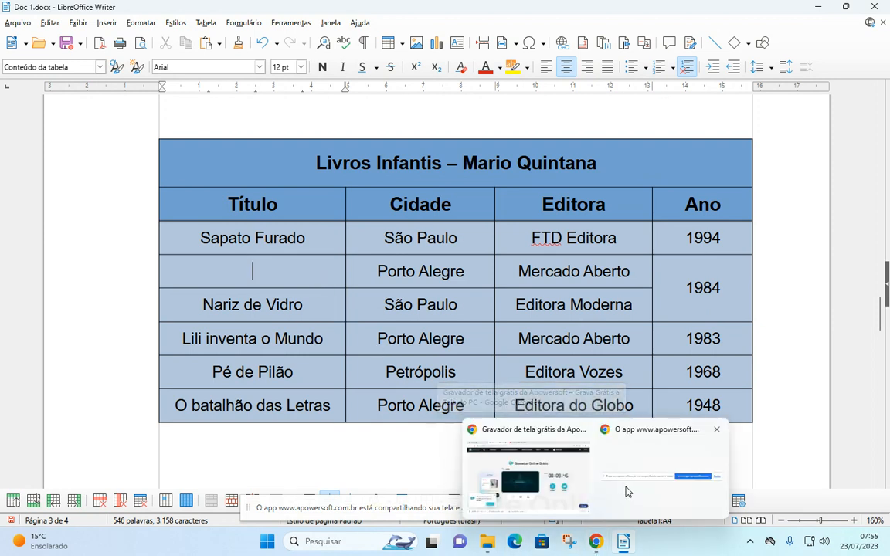
pyautogui.moveTo(630, 484)
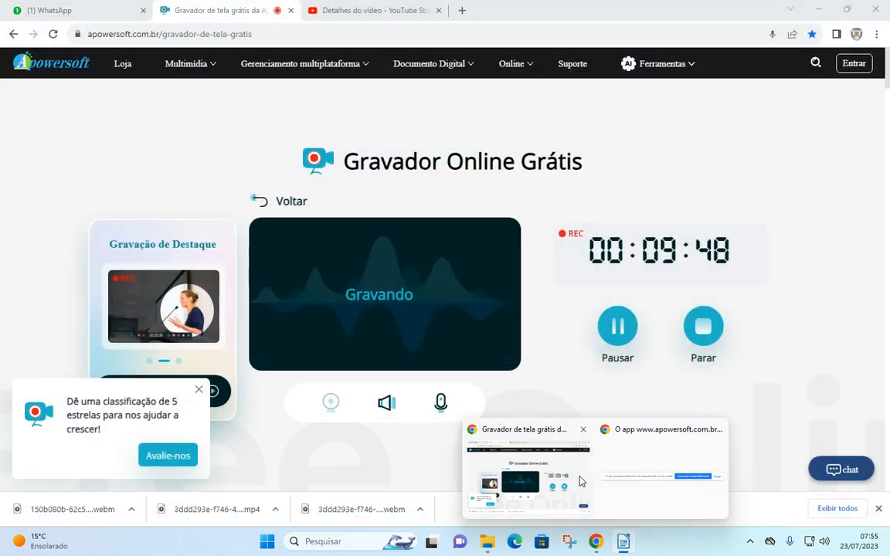
pyautogui.click(528, 475)
pyautogui.click(459, 9)
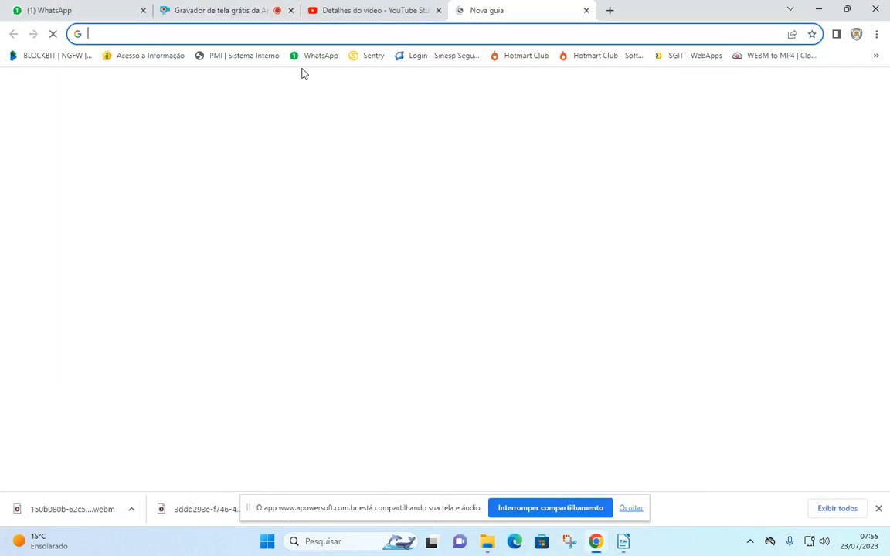
# Search Google for "sapo amarelo" and show the image results
pyautogui.write('sapo')
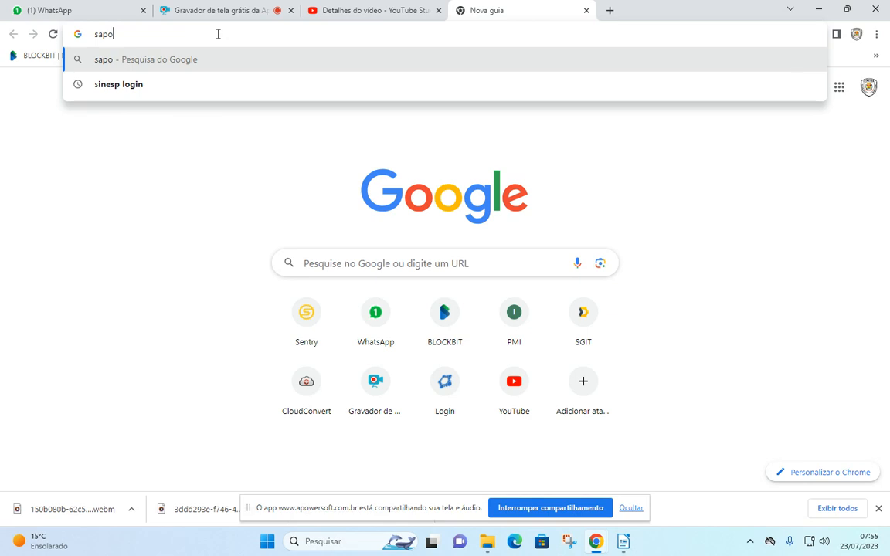
pyautogui.write(' amarelo')
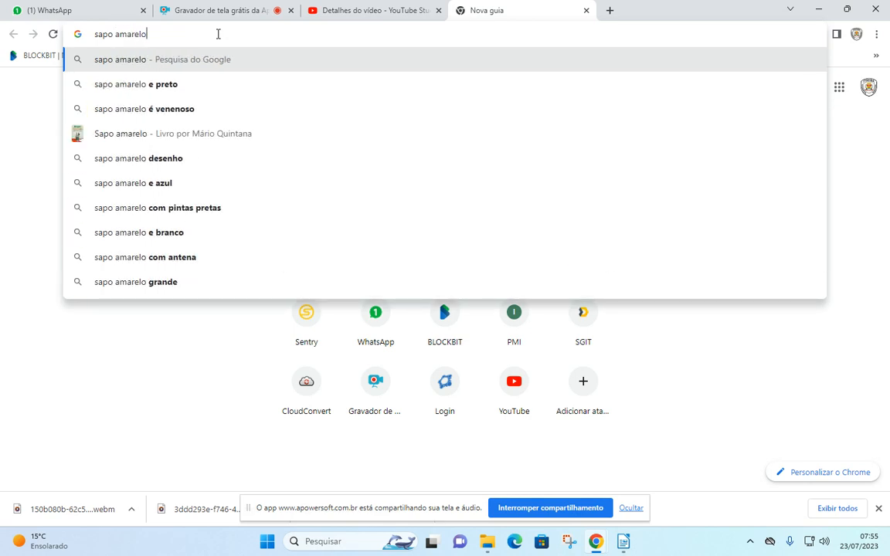
pyautogui.press('Return')
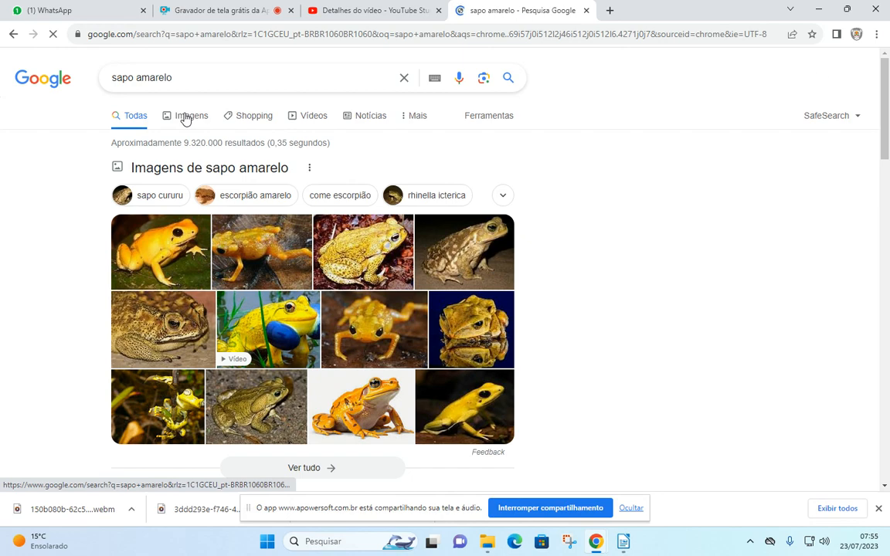
pyautogui.click(185, 117)
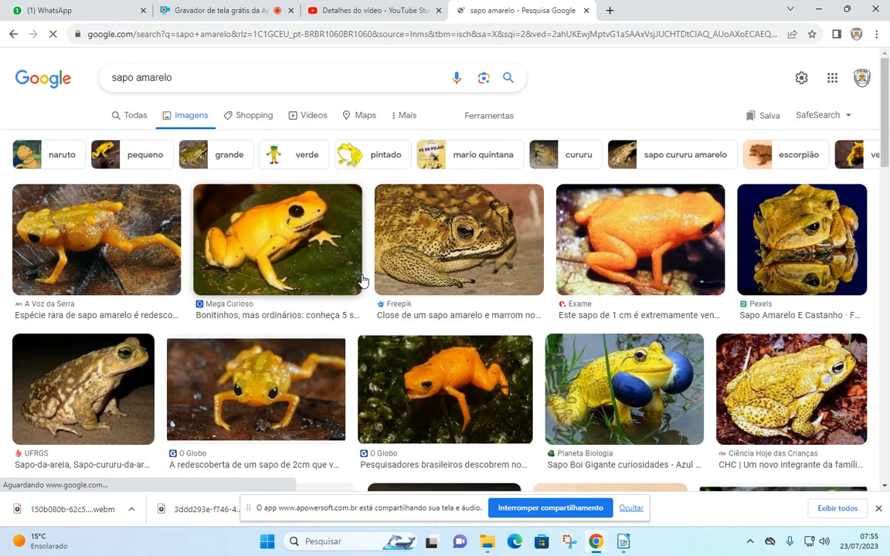
# Copy the Freepik picture of the orange-yellow frog on a white background from the image results
pyautogui.scroll(-3, 371, 232)
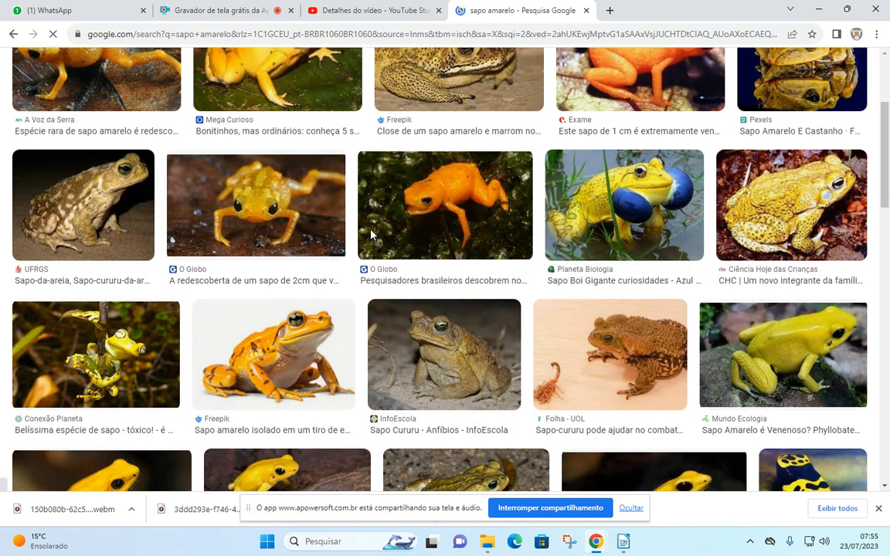
pyautogui.rightClick(259, 349)
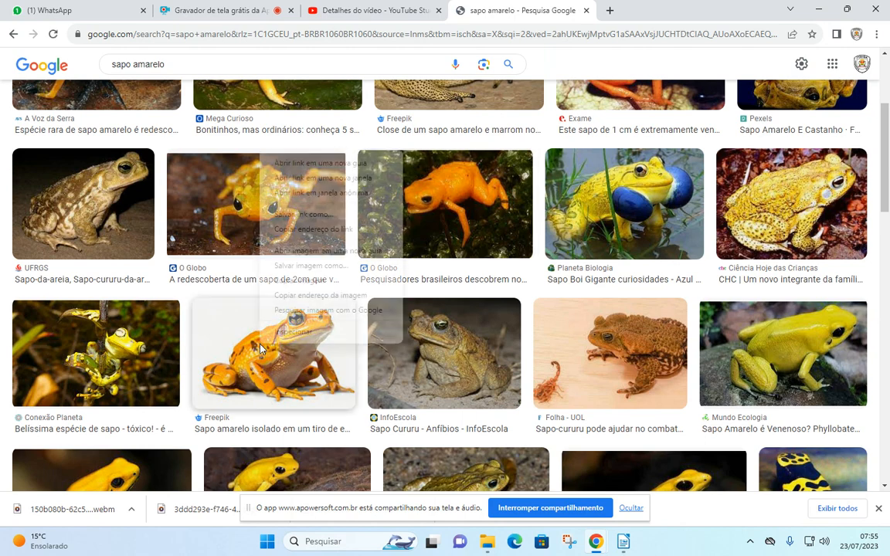
pyautogui.click(297, 280)
# Switch to LibreOffice Writer and paste the frog picture into the empty Título cell below Sapato Furado
pyautogui.click(623, 543)
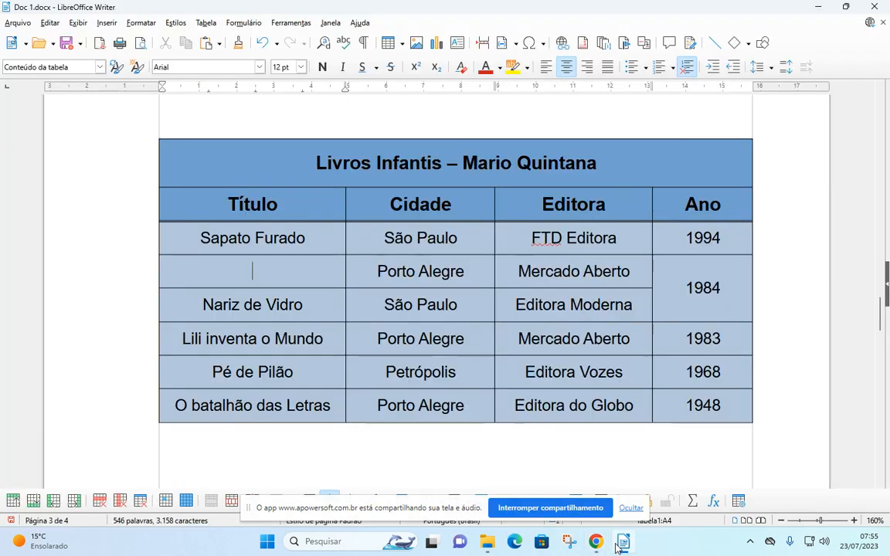
pyautogui.rightClick(245, 267)
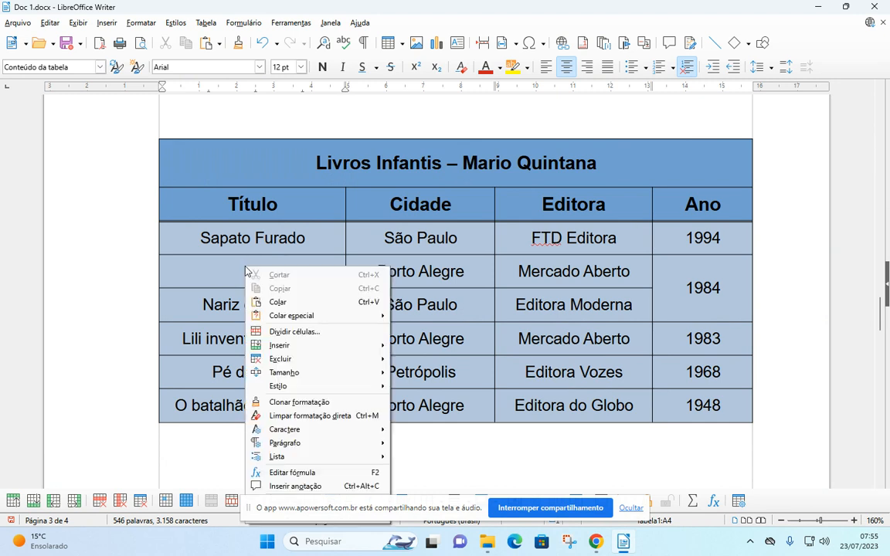
pyautogui.click(298, 305)
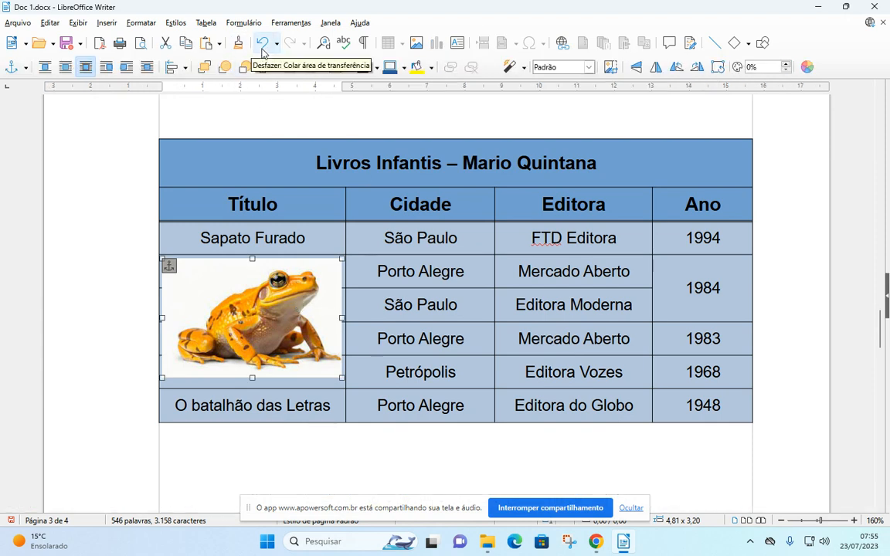
# Delete the pasted frog picture and paste it again into the empty Título cell below Sapato Furado
pyautogui.moveTo(224, 309); pyautogui.dragTo(401, 263)
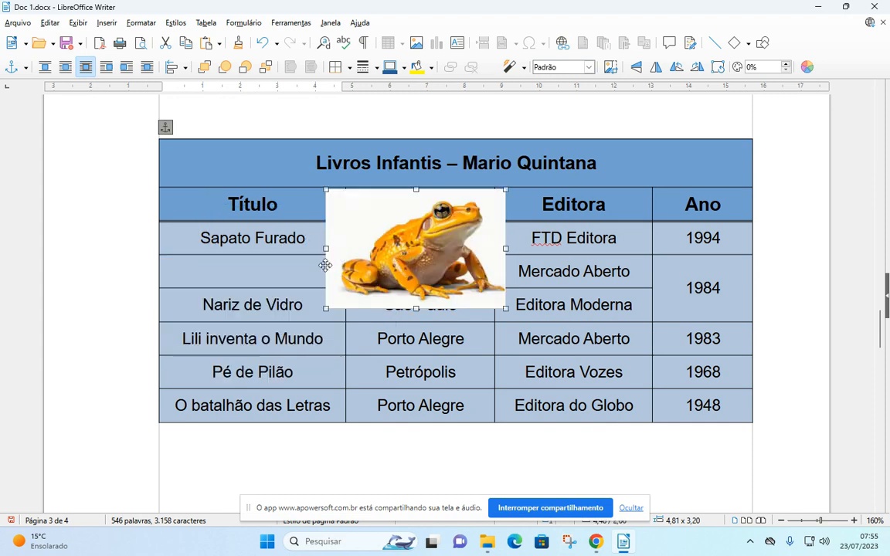
pyautogui.click(361, 256)
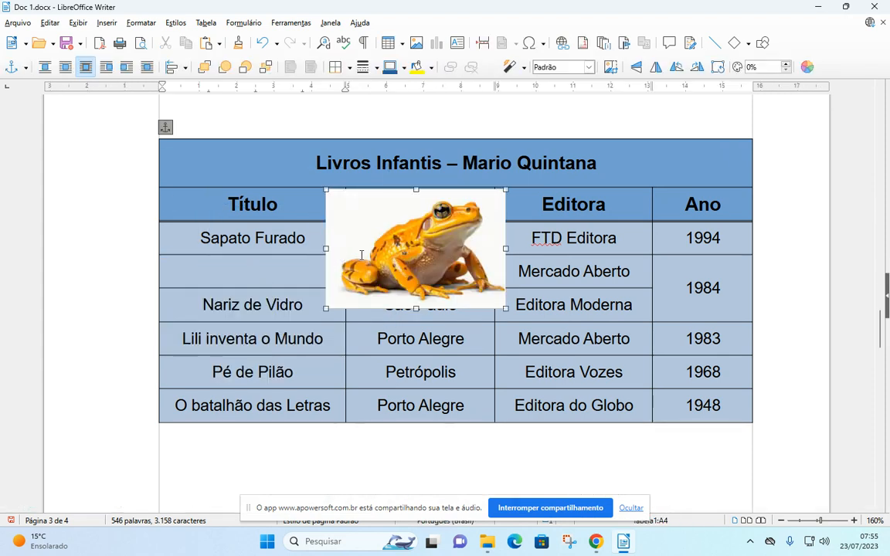
pyautogui.press('Delete')
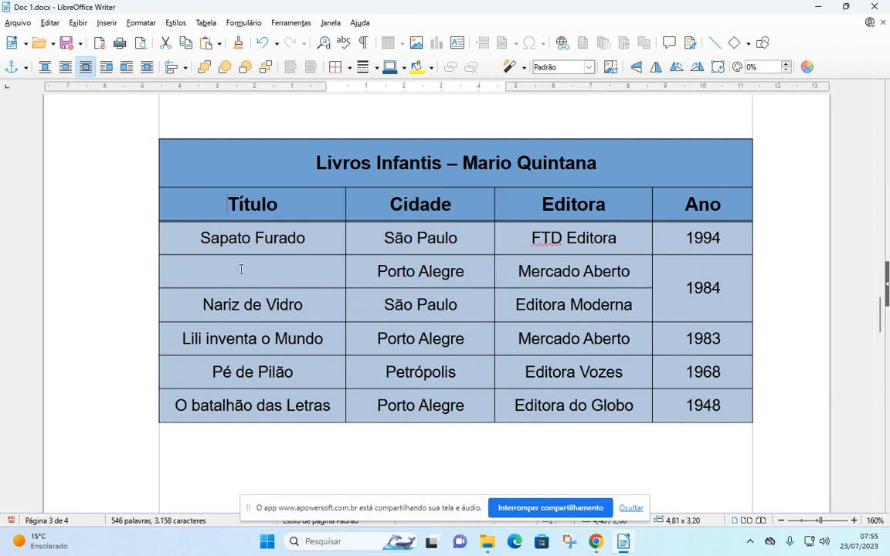
pyautogui.click(298, 278)
pyautogui.hotkey('ctrl', 'v')
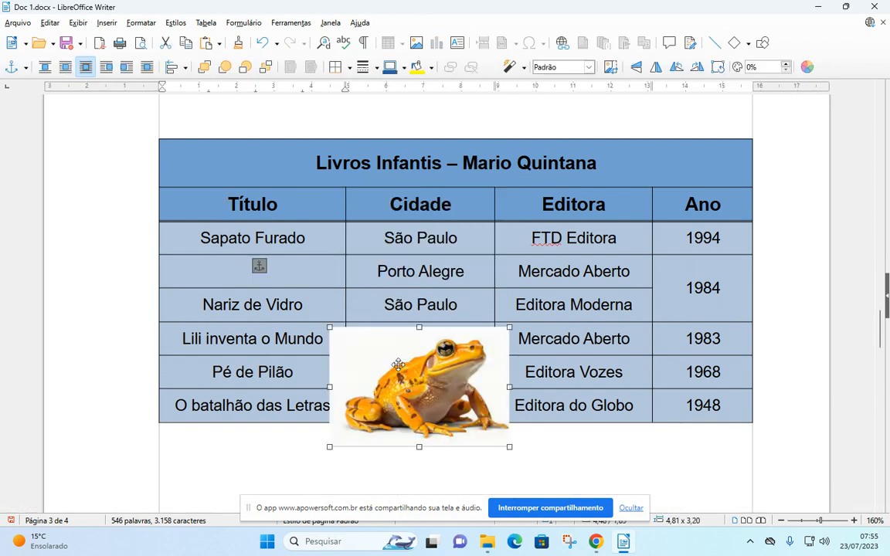
# Move the frog picture onto the Título column so it covers the cells from the heading down to Nariz de Vidro
pyautogui.moveTo(361, 351); pyautogui.dragTo(267, 276)
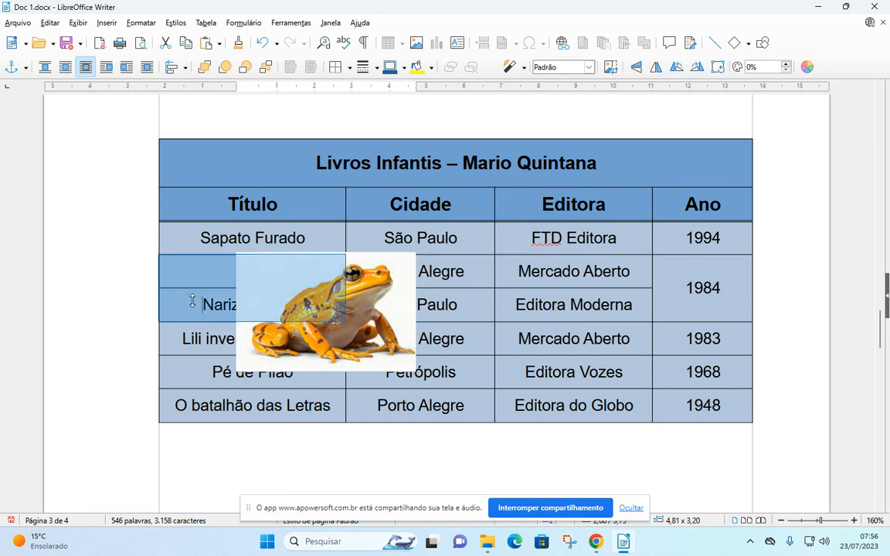
pyautogui.click(512, 351)
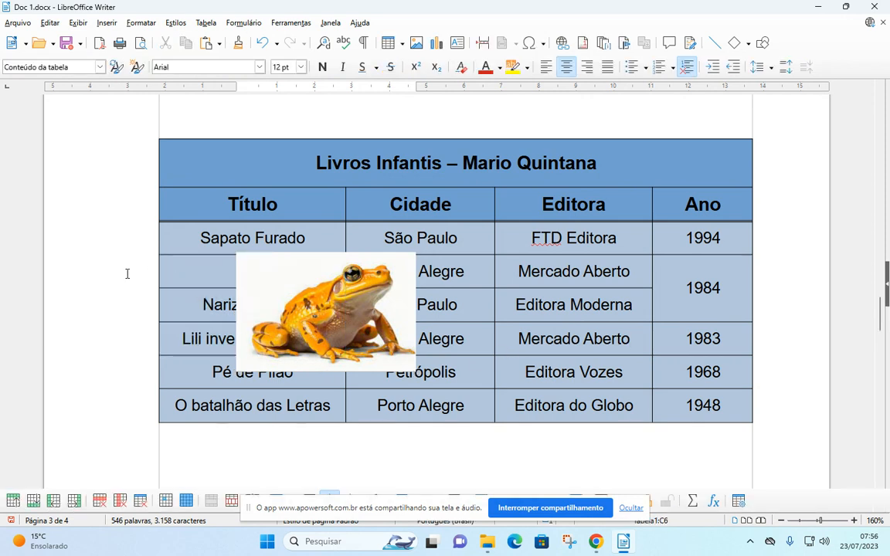
pyautogui.click(152, 282)
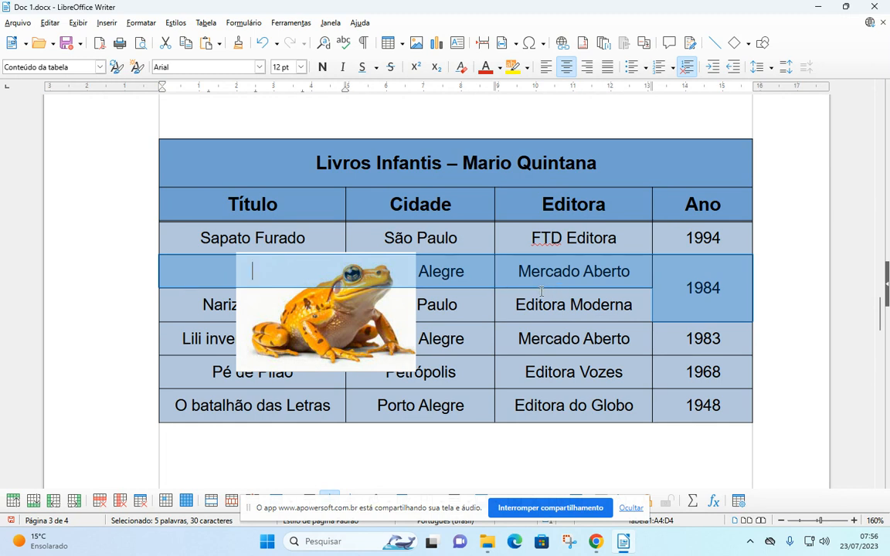
pyautogui.click(351, 321)
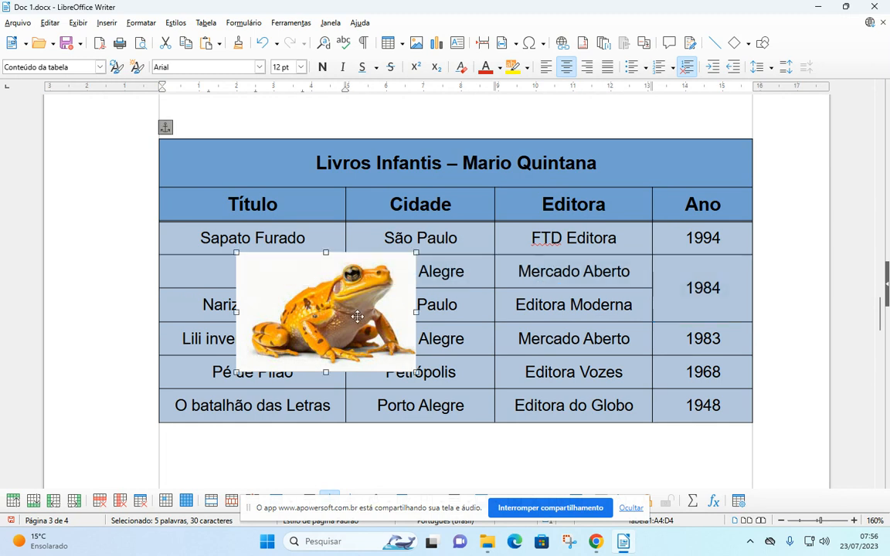
pyautogui.moveTo(296, 264); pyautogui.dragTo(296, 264)
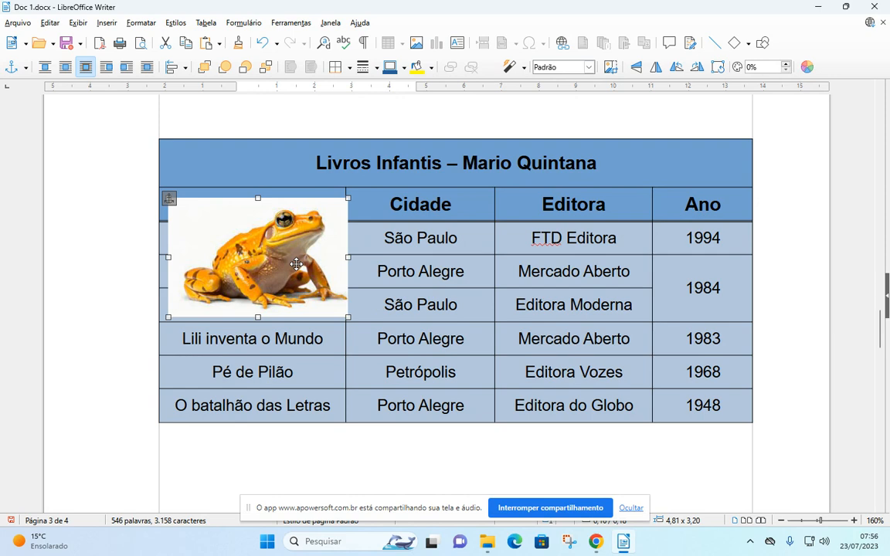